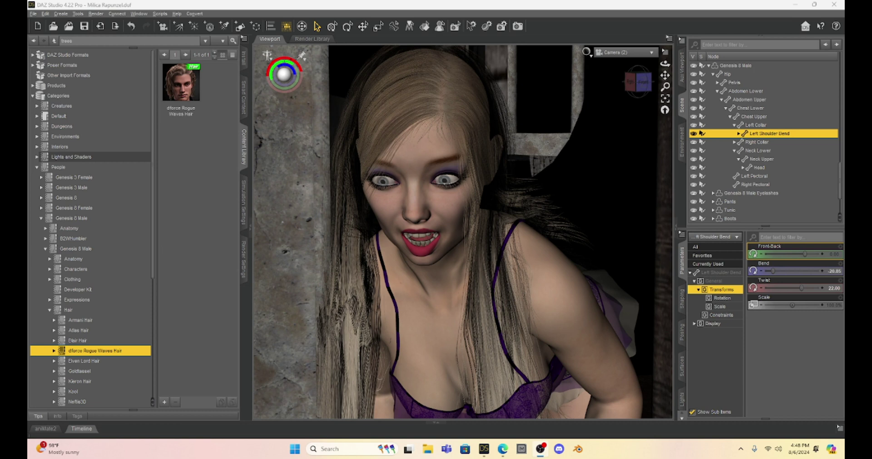
Step: Check the main Camera view, then switch to Perspective View and pan across the castle
{"action": "left_click", "coordinate": [651, 54]}
{"action": "left_click", "coordinate": [642, 121]}
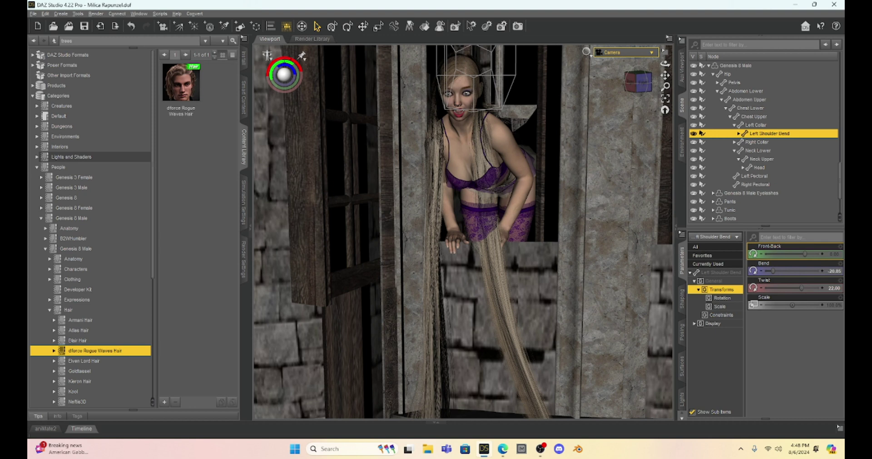
{"action": "left_click", "coordinate": [638, 53]}
{"action": "left_click", "coordinate": [629, 62]}
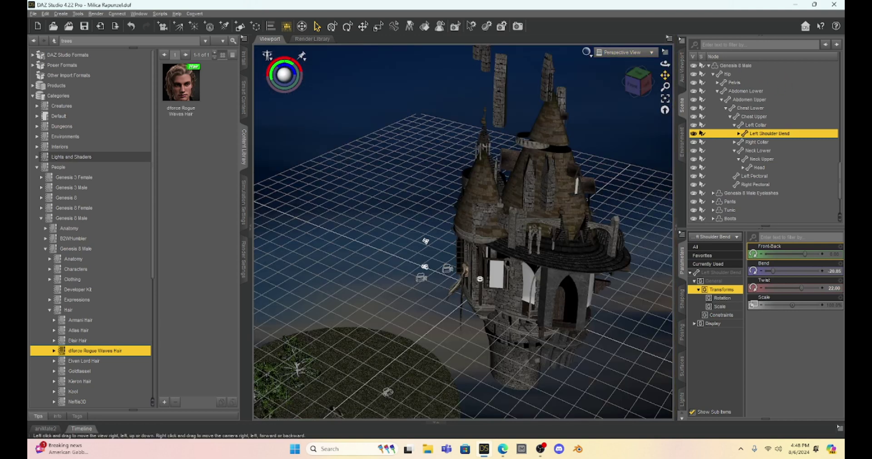
{"action": "left_click_drag", "start_coordinate": [665, 75], "coordinate": [700, 35]}
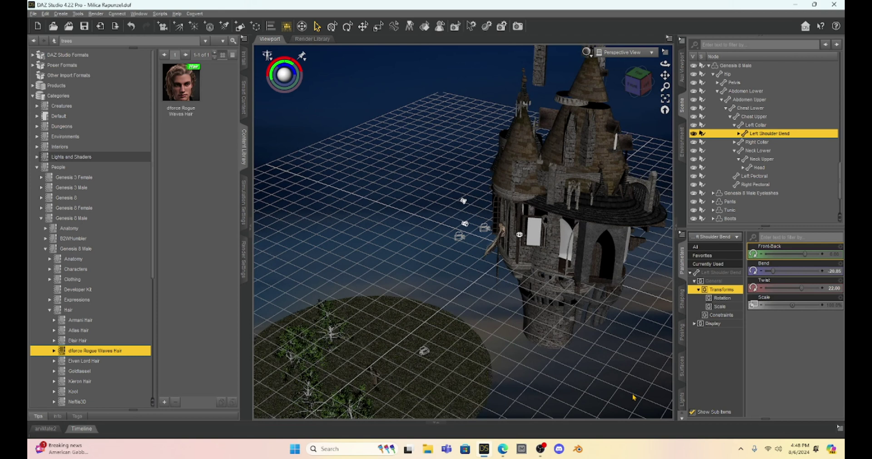
{"action": "left_click_drag", "start_coordinate": [633, 397], "coordinate": [621, 400]}
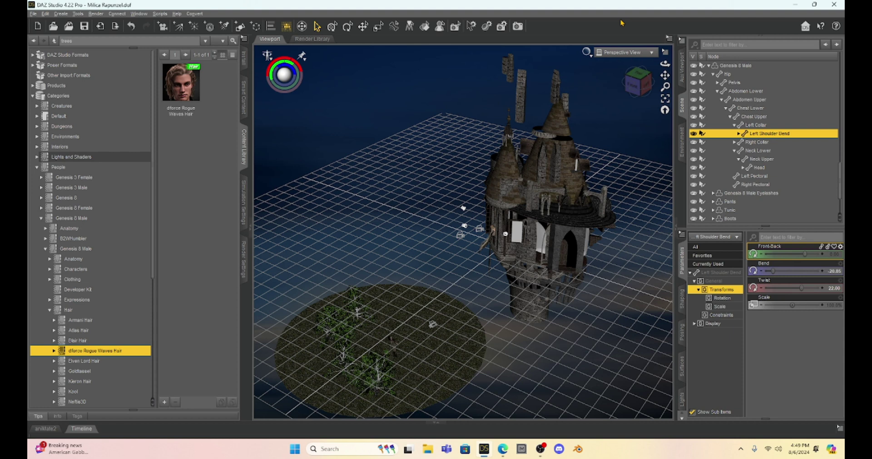
{"action": "left_click", "coordinate": [642, 53]}
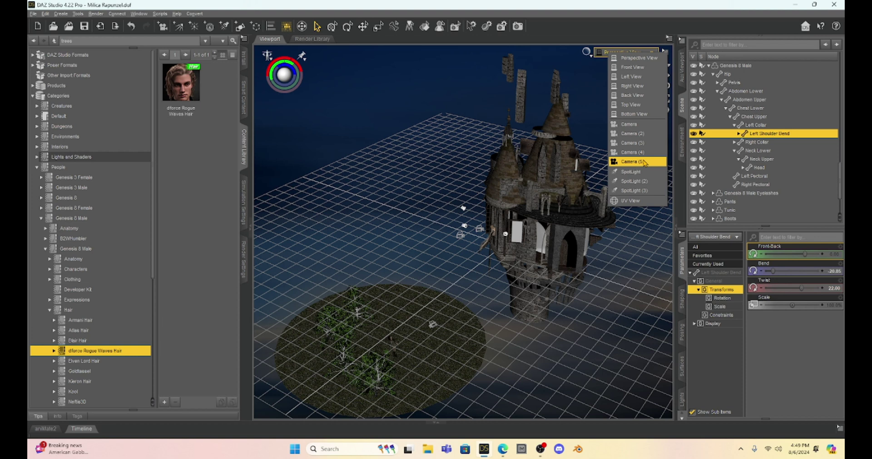
Step: Step from the main Camera through Camera (2) and Camera (3) to the overhead Camera (4)
{"action": "left_click", "coordinate": [643, 127]}
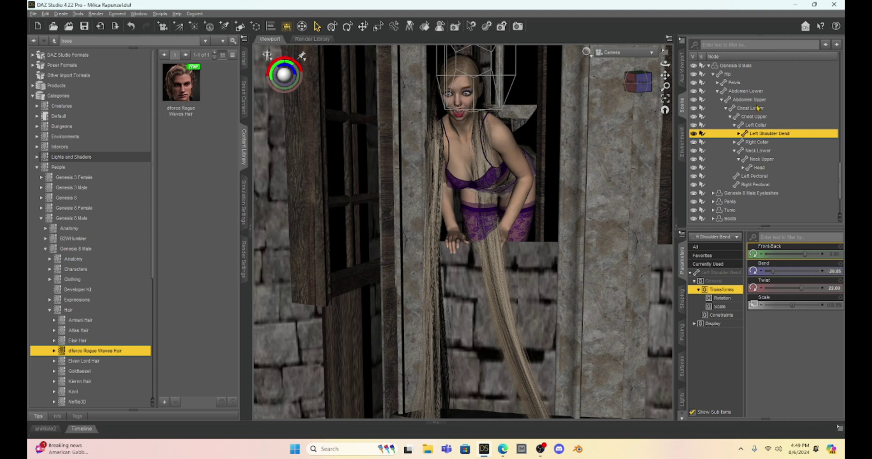
{"action": "left_click", "coordinate": [629, 53]}
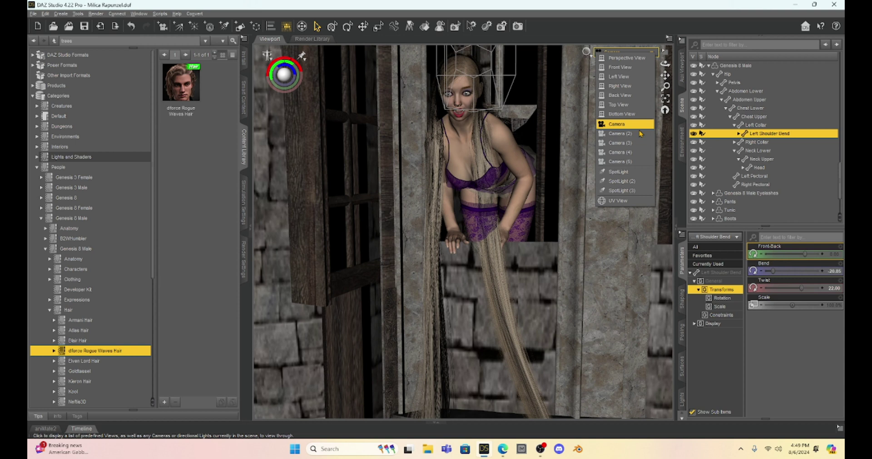
{"action": "left_click", "coordinate": [635, 134]}
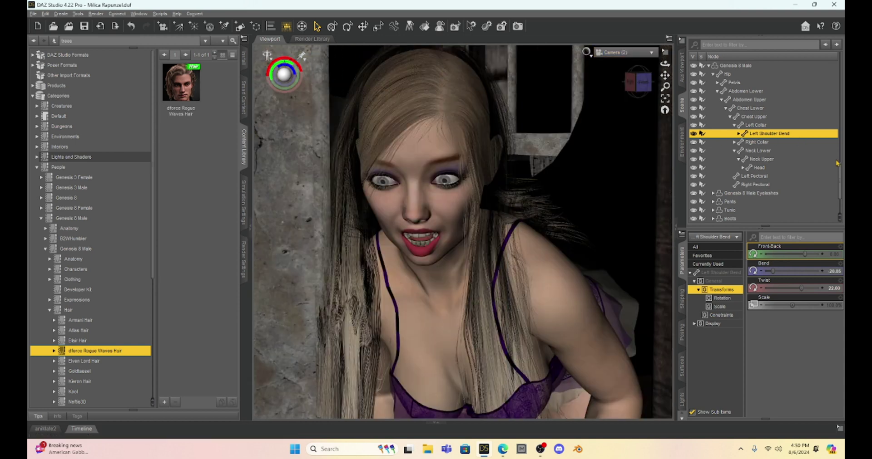
{"action": "left_click", "coordinate": [638, 57]}
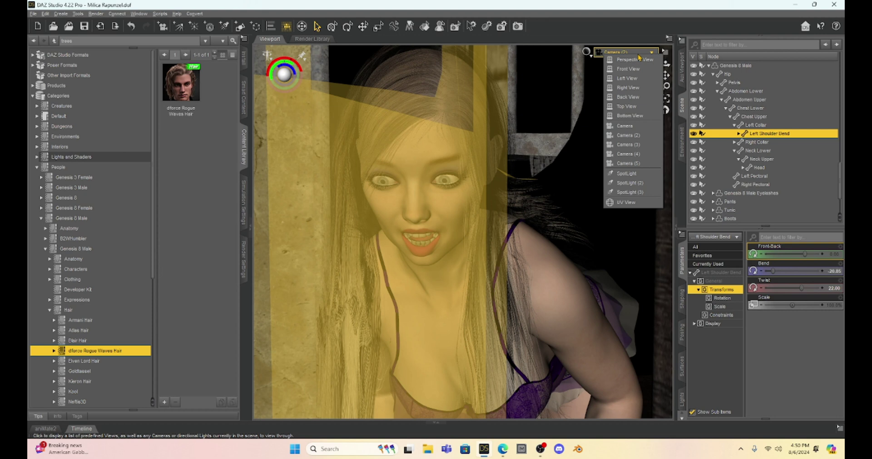
{"action": "left_click", "coordinate": [622, 145]}
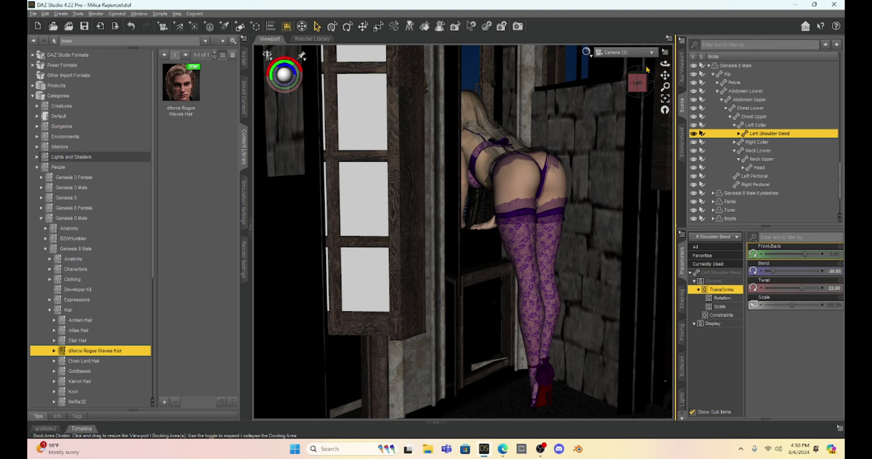
{"action": "left_click", "coordinate": [624, 53]}
{"action": "left_click", "coordinate": [641, 156]}
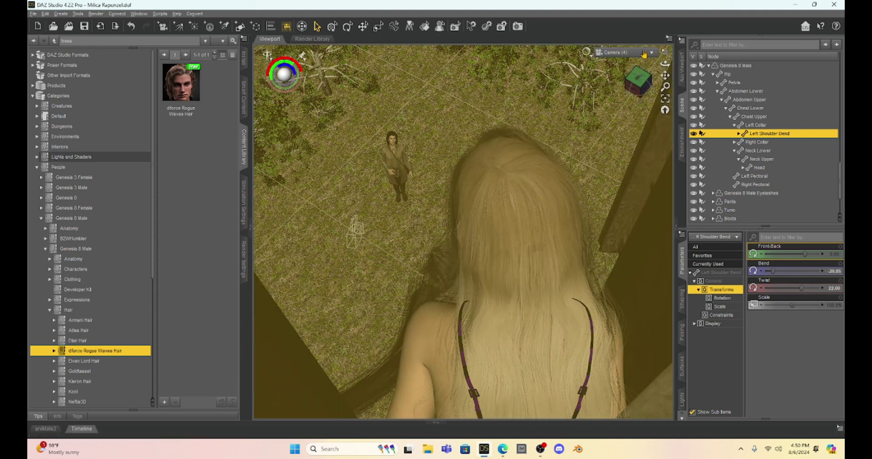
Step: Look through Camera (5), the high shot of the man on the grass
{"action": "left_click", "coordinate": [643, 54]}
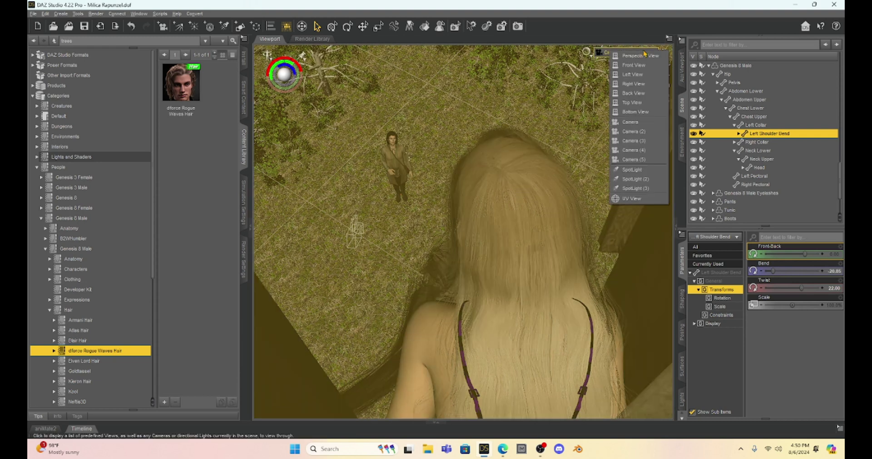
{"action": "left_click", "coordinate": [649, 165]}
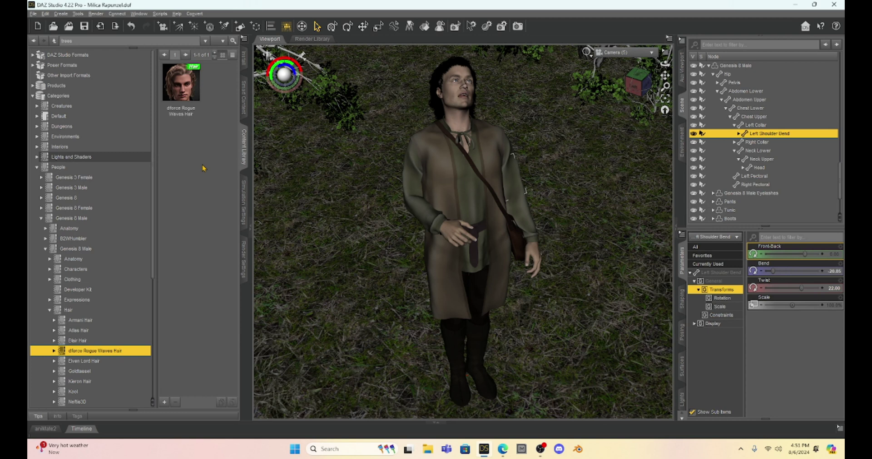
Step: Review the Camera (3) shot and then the Camera (2) close-up of the woman
{"action": "left_click", "coordinate": [651, 54]}
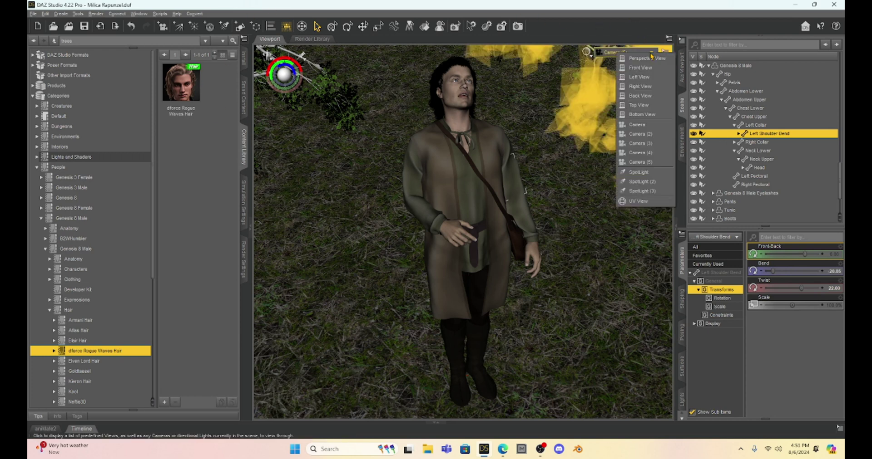
{"action": "left_click", "coordinate": [651, 143]}
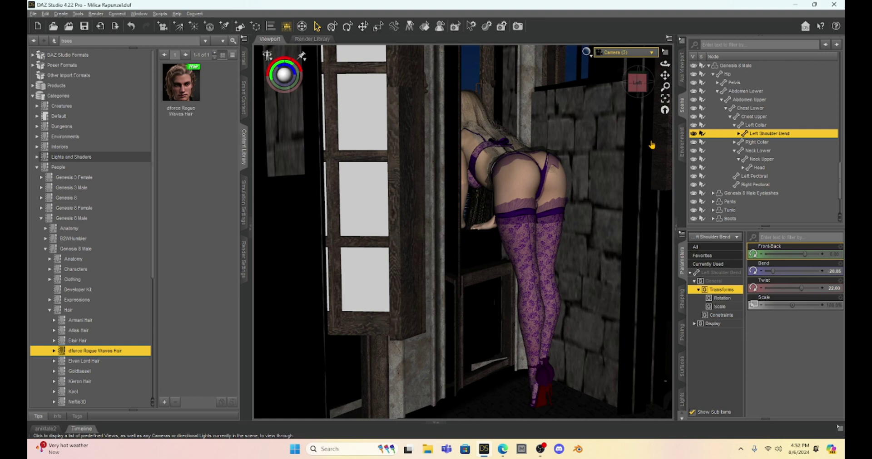
{"action": "left_click", "coordinate": [644, 54]}
{"action": "left_click", "coordinate": [639, 144]}
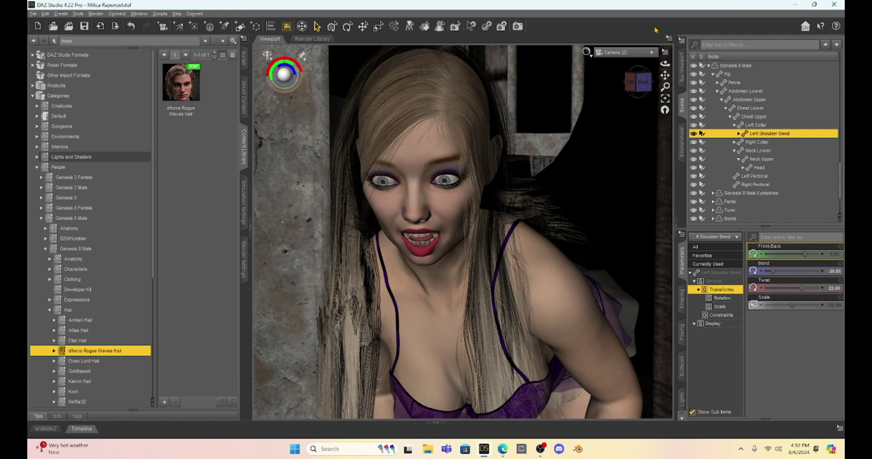
Step: Return to the main Camera view and save the scene
{"action": "left_click", "coordinate": [646, 54]}
{"action": "left_click", "coordinate": [644, 127]}
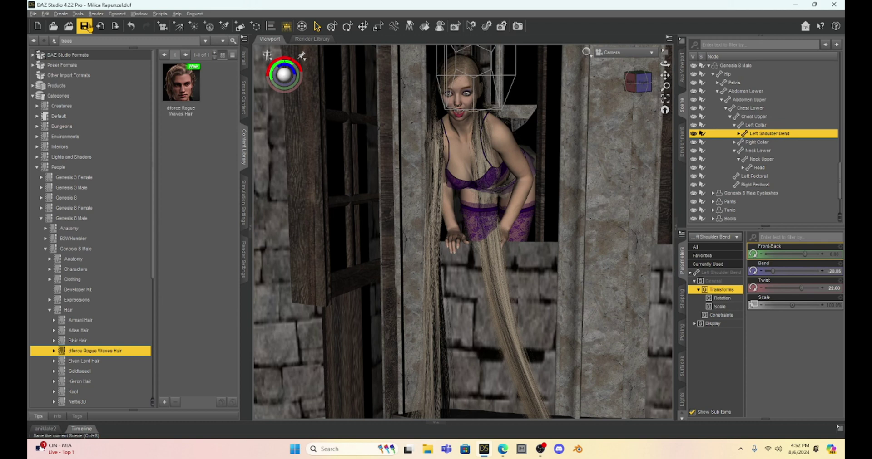
{"action": "left_click", "coordinate": [85, 26]}
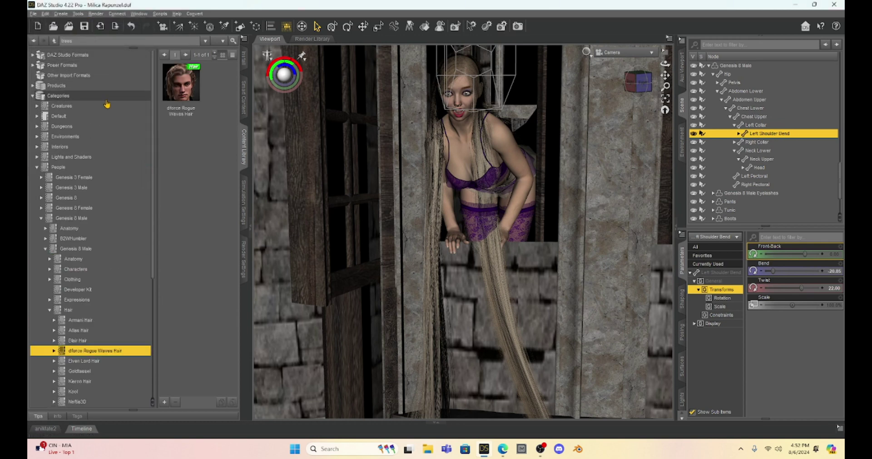
Step: Clear the Left Shoulder Bend selection and browse to the Genesis 8 Female Poses folder
{"action": "left_click", "coordinate": [509, 154]}
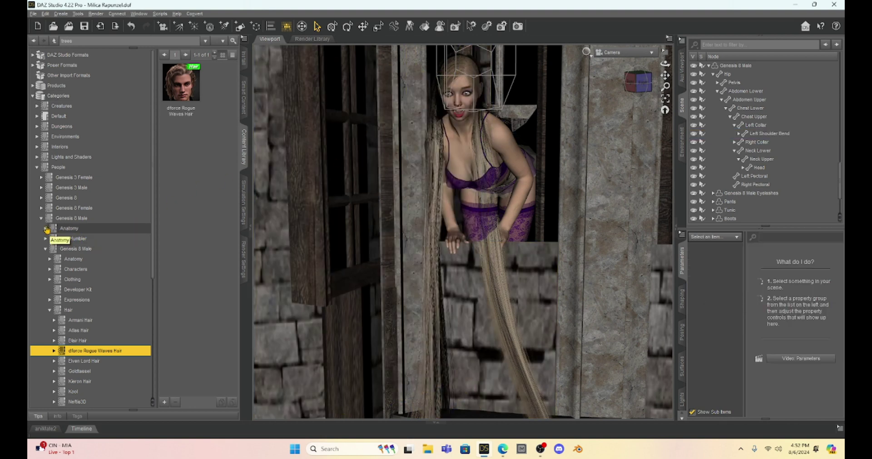
{"action": "left_click", "coordinate": [40, 209]}
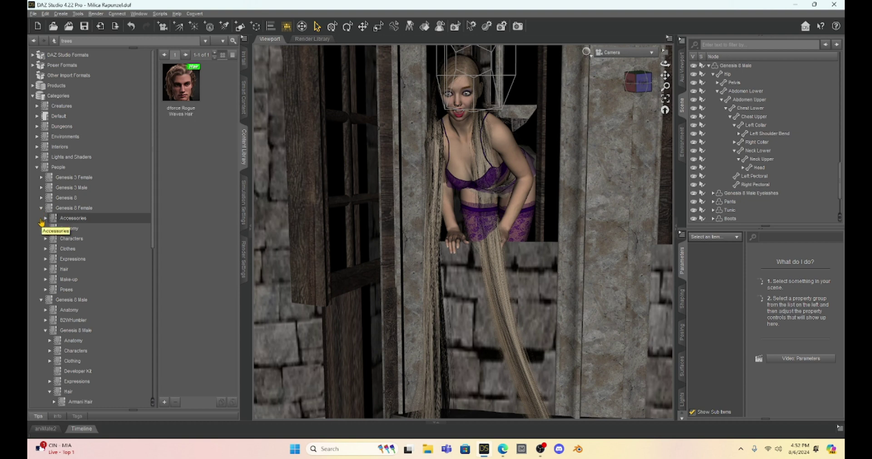
{"action": "left_click", "coordinate": [46, 290]}
{"action": "scroll", "coordinate": [115, 282], "scroll_direction": "down", "scroll_amount": 5}
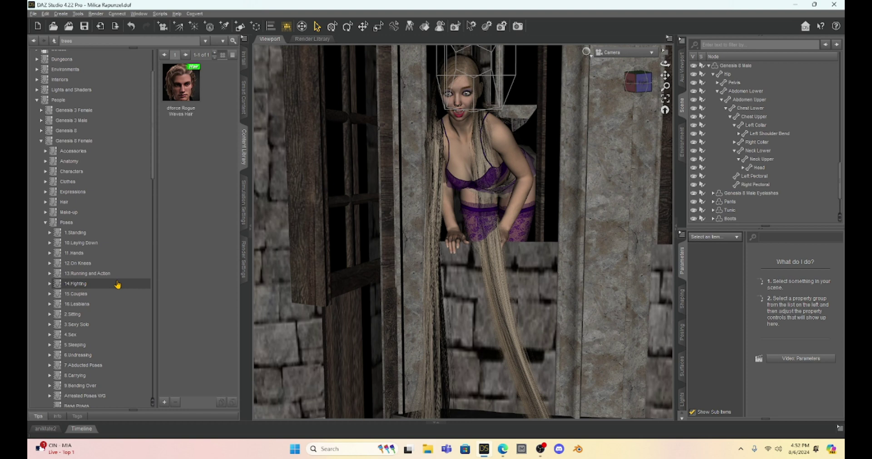
{"action": "scroll", "coordinate": [117, 284], "scroll_direction": "down", "scroll_amount": 6}
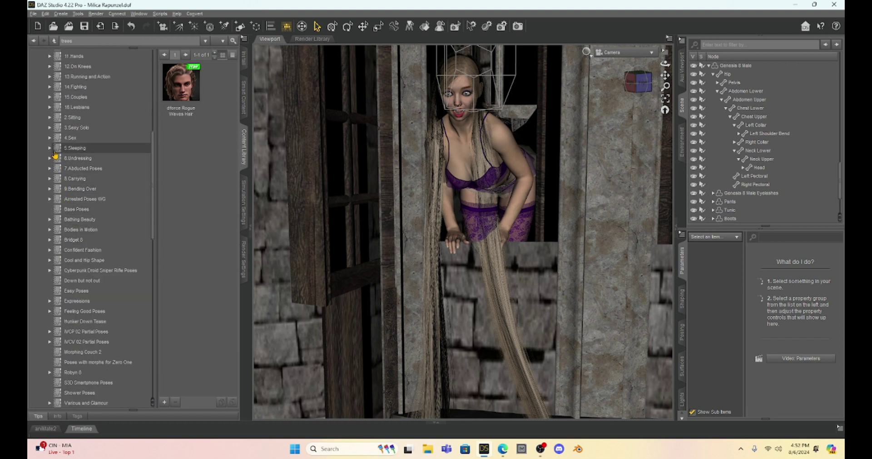
Step: Open IM Coy Poses 'Anywhere' and apply the IM C 06 pose to the woman
{"action": "left_click", "coordinate": [50, 128]}
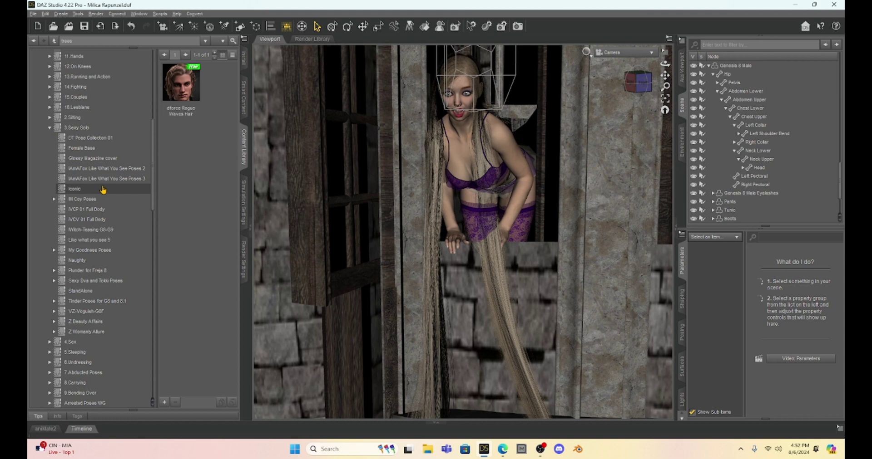
{"action": "double_click", "coordinate": [79, 200]}
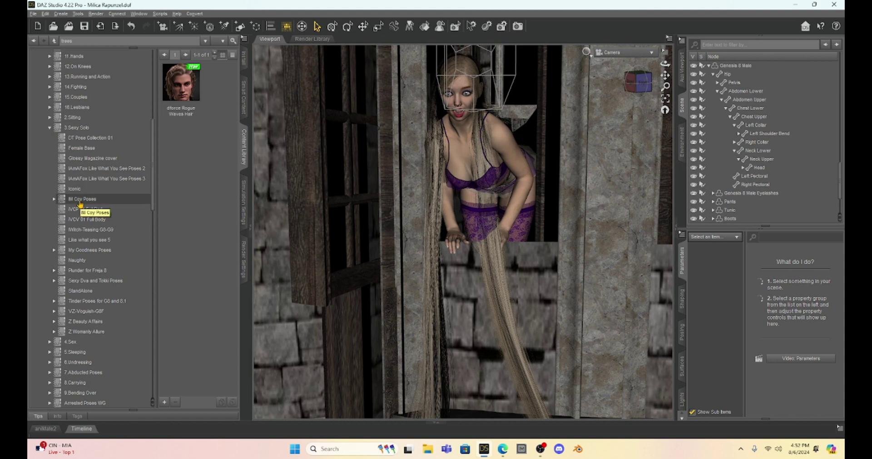
{"action": "left_click", "coordinate": [84, 209]}
{"action": "double_click", "coordinate": [182, 199]}
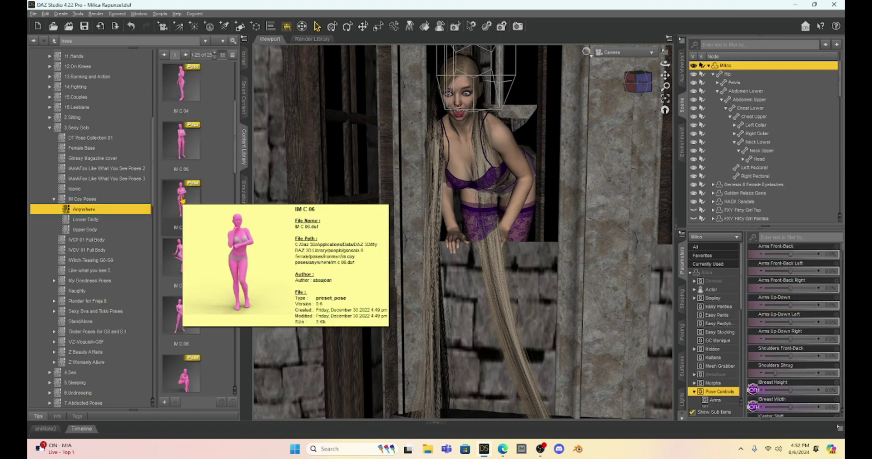
{"action": "double_click", "coordinate": [182, 200]}
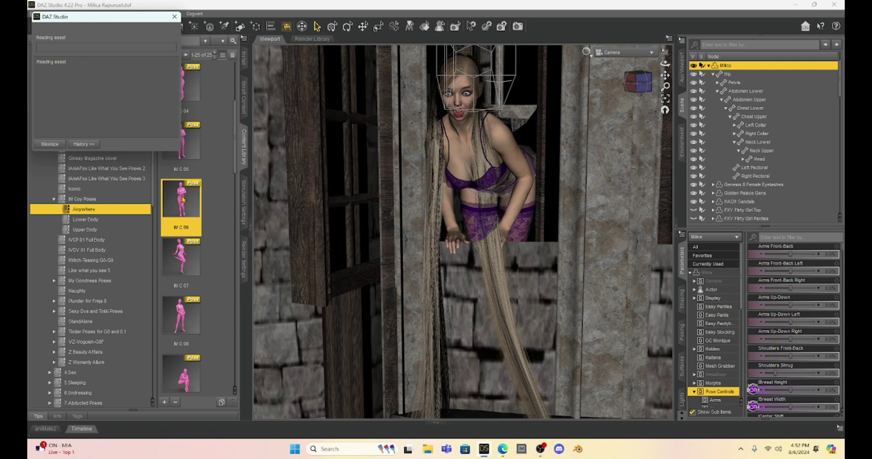
Step: Select the whole posed woman and turn her slightly to Y Rotate -5.93
{"action": "mouse_move", "coordinate": [182, 201]}
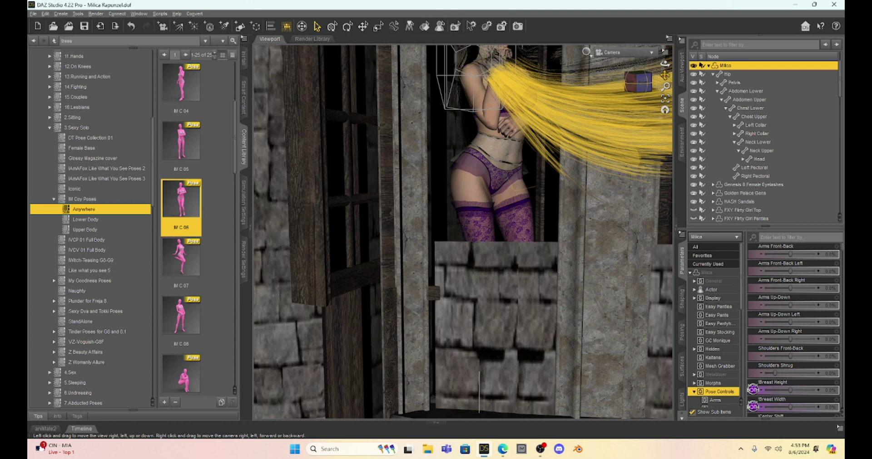
{"action": "left_click_drag", "start_coordinate": [668, 78], "coordinate": [664, 78]}
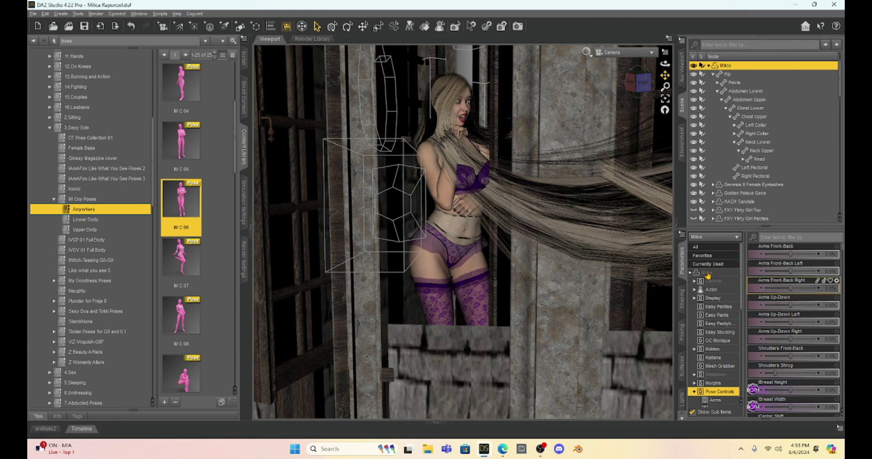
{"action": "left_click", "coordinate": [707, 274]}
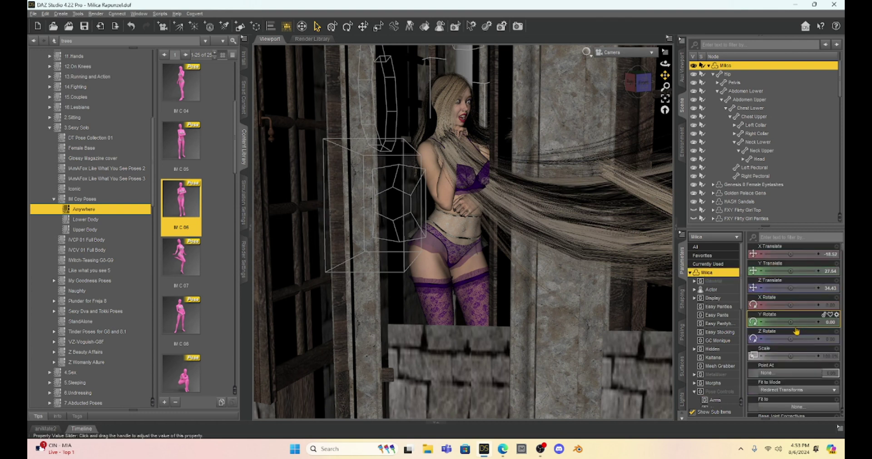
{"action": "left_click_drag", "start_coordinate": [791, 322], "coordinate": [777, 322]}
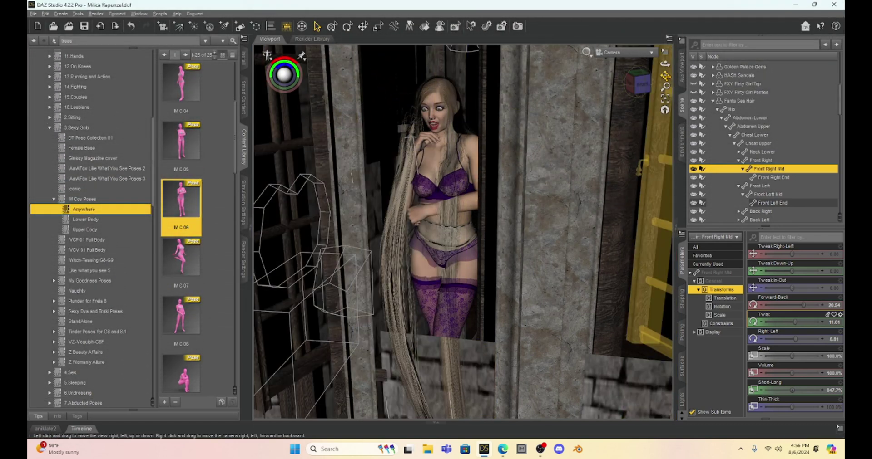
Step: Look through Camera (2) and pan, dolly and zoom to frame her from head to thighs
{"action": "left_click_drag", "start_coordinate": [664, 75], "coordinate": [643, 75]}
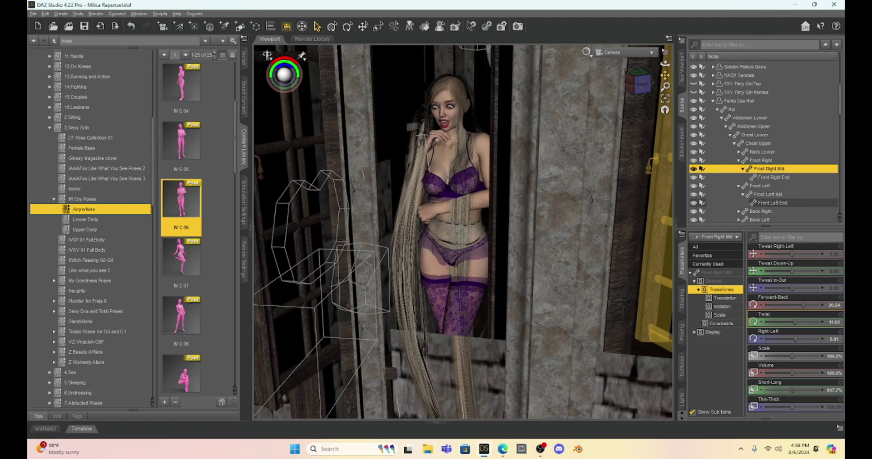
{"action": "left_click", "coordinate": [641, 55]}
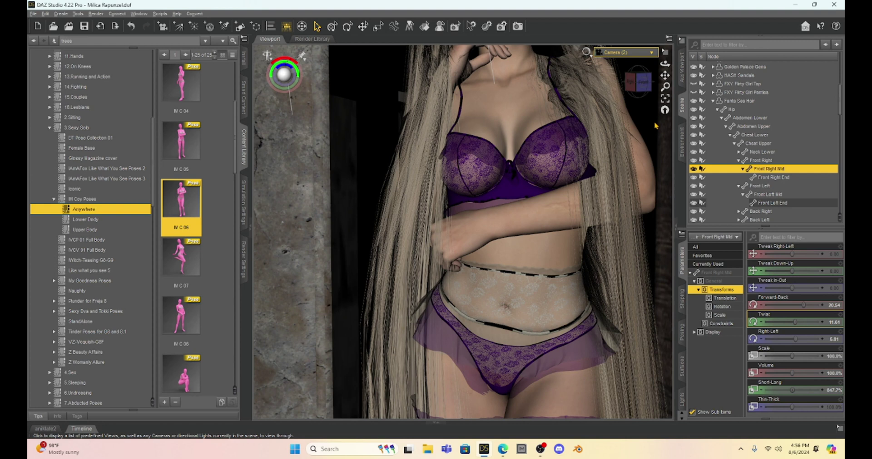
{"action": "left_click_drag", "start_coordinate": [664, 75], "coordinate": [664, 48]}
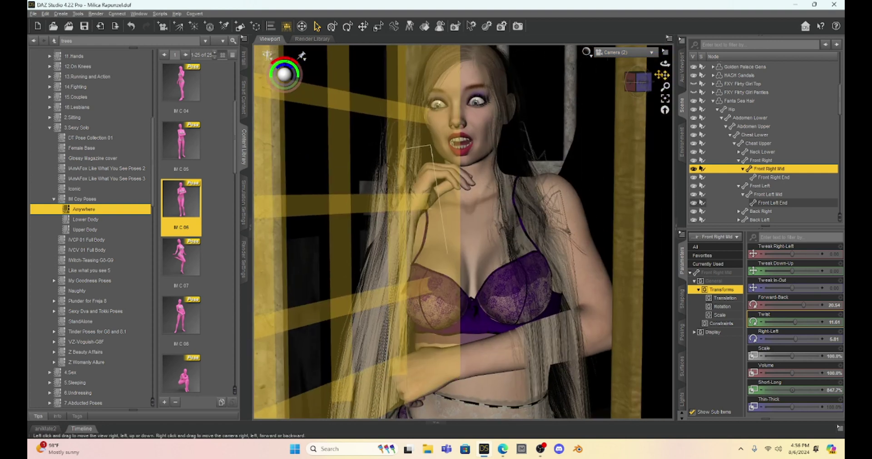
{"action": "right_click_drag", "start_coordinate": [661, 75], "coordinate": [516, 203]}
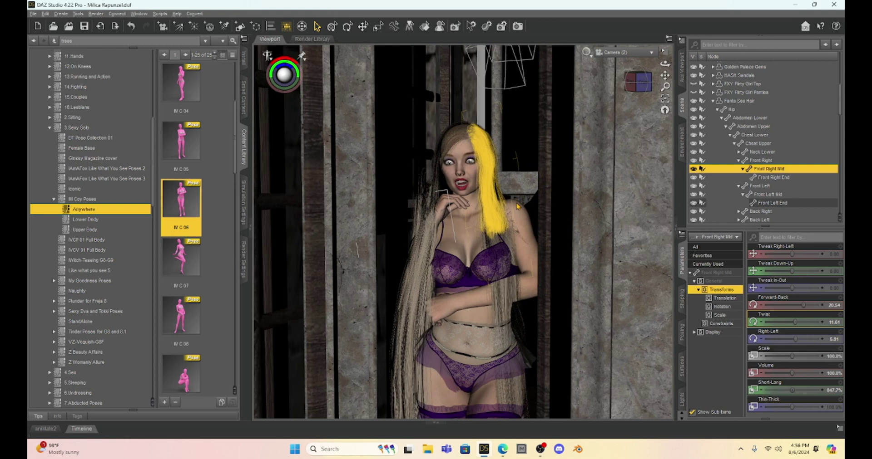
{"action": "scroll", "coordinate": [516, 203], "scroll_direction": "up", "scroll_amount": 2}
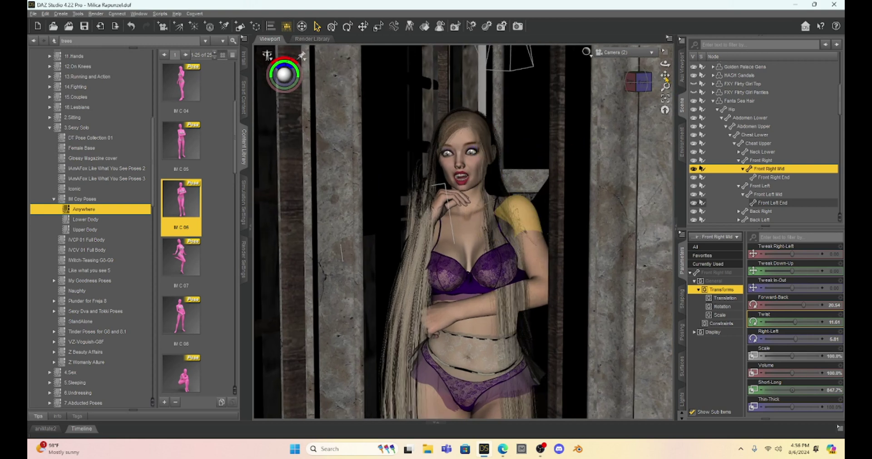
{"action": "left_click_drag", "start_coordinate": [665, 75], "coordinate": [663, 85]}
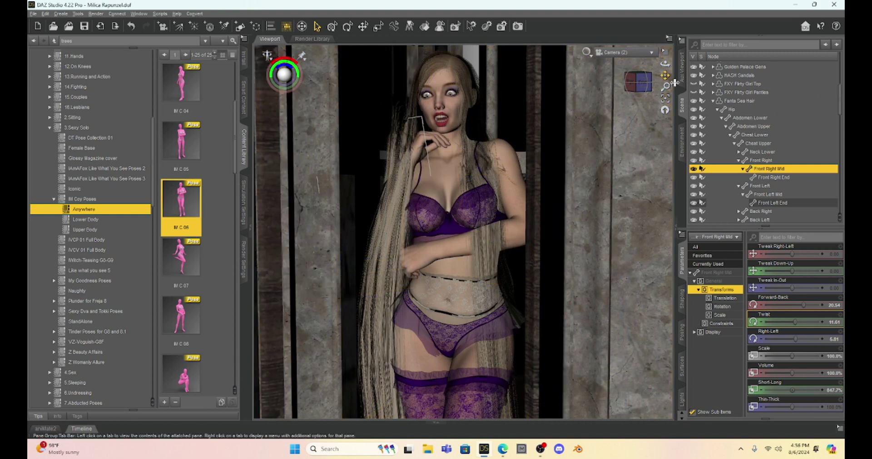
Step: Switch to Camera (3) and pan and zoom in until her back fills the doorway frame
{"action": "left_click", "coordinate": [624, 52]}
{"action": "left_click", "coordinate": [648, 151]}
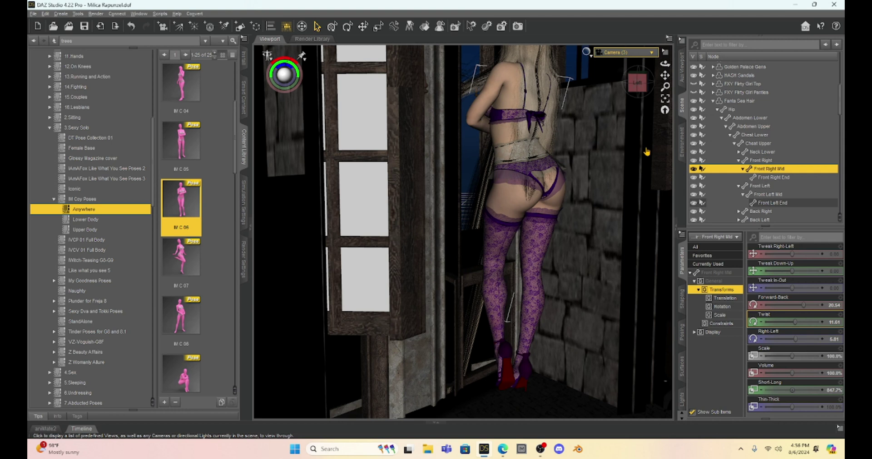
{"action": "left_click_drag", "start_coordinate": [664, 75], "coordinate": [683, 63]}
{"action": "left_click_drag", "start_coordinate": [264, 54], "coordinate": [302, 55]}
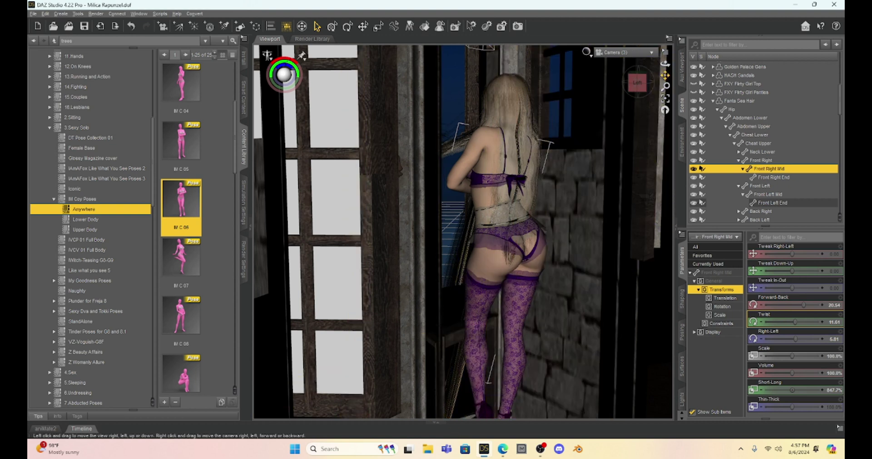
{"action": "left_click_drag", "start_coordinate": [268, 55], "coordinate": [267, 55]}
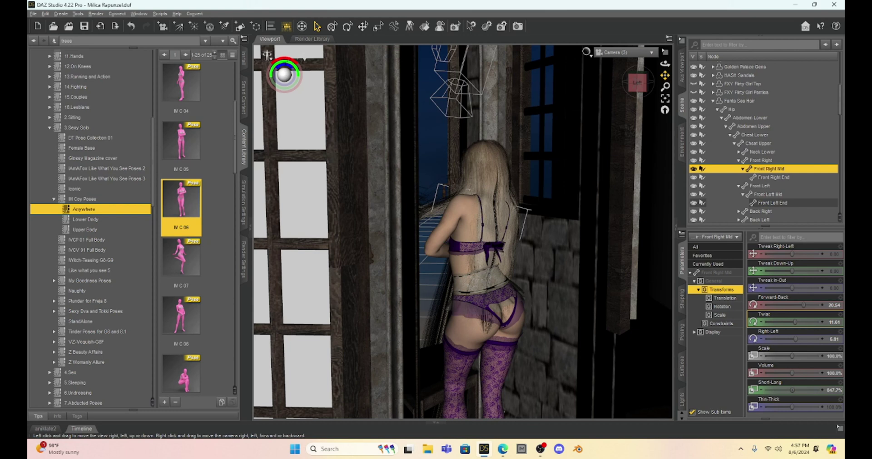
{"action": "scroll", "coordinate": [635, 83], "scroll_direction": "up", "scroll_amount": 3}
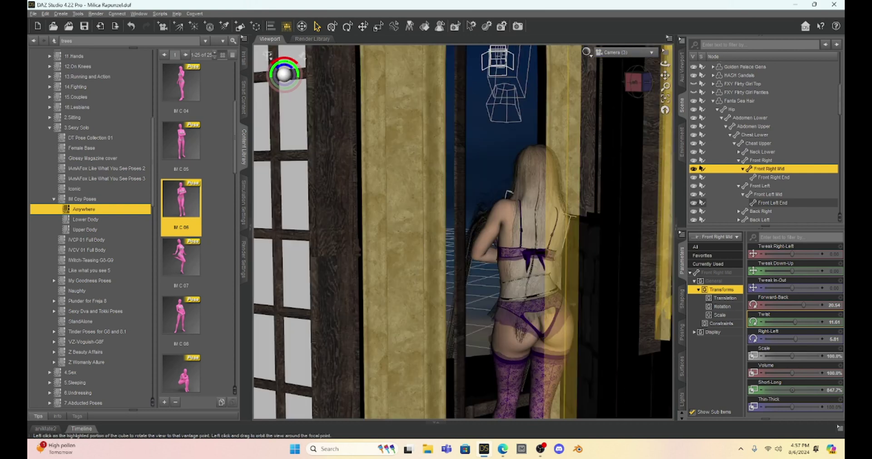
{"action": "left_click_drag", "start_coordinate": [665, 75], "coordinate": [665, 75]}
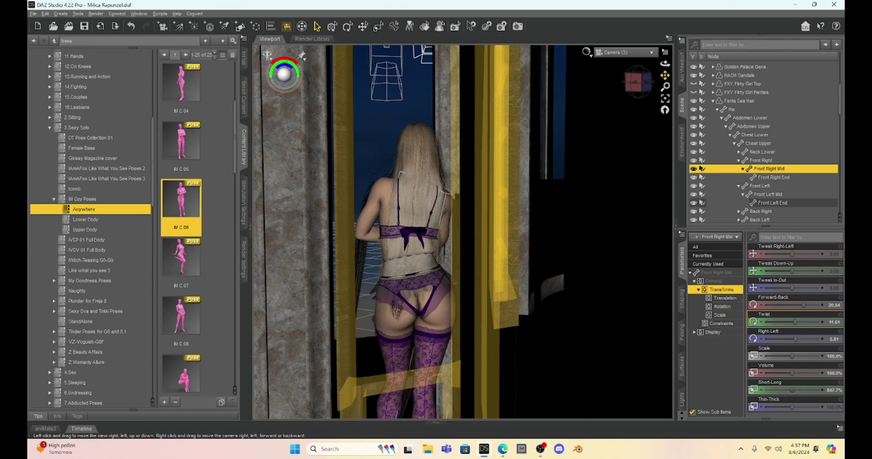
{"action": "scroll", "coordinate": [438, 210], "scroll_direction": "up", "scroll_amount": 2}
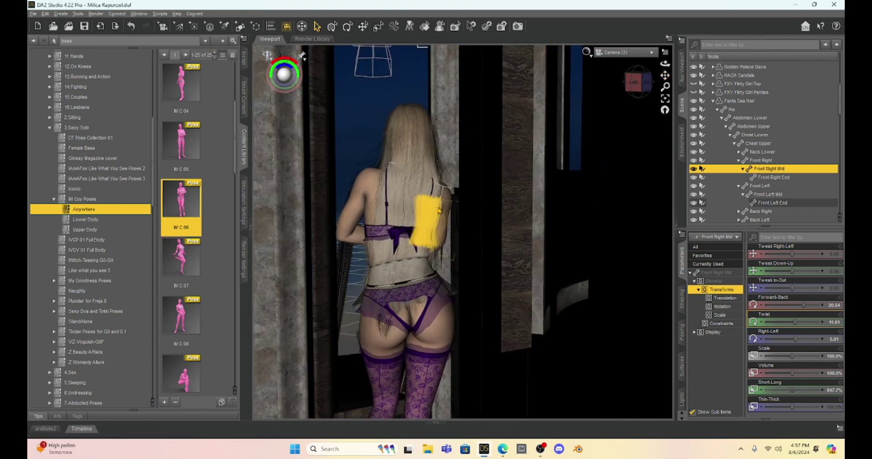
{"action": "scroll", "coordinate": [438, 210], "scroll_direction": "up", "scroll_amount": 2}
{"action": "left_click", "coordinate": [626, 52]}
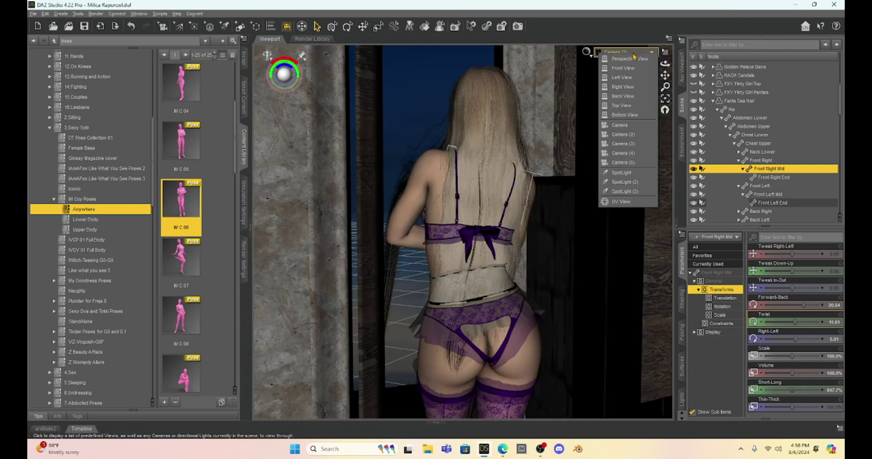
Step: Look through Camera (4) and zoom and pan to centre the man on the grass
{"action": "left_click", "coordinate": [633, 153]}
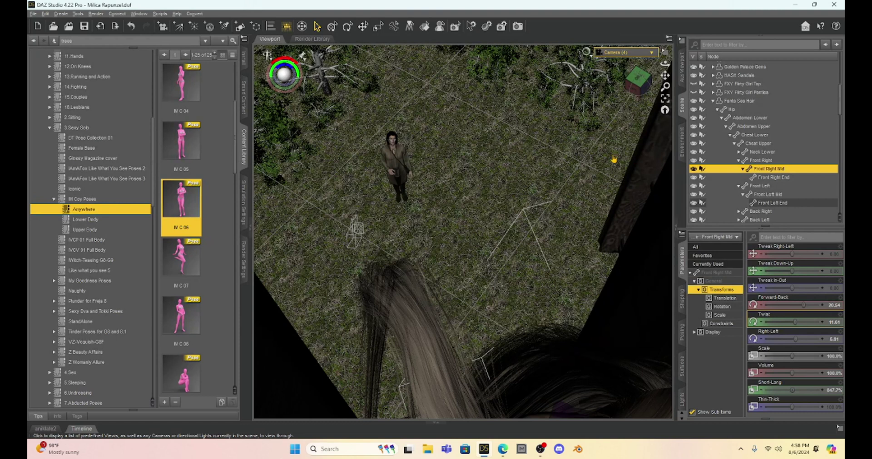
{"action": "left_click_drag", "start_coordinate": [507, 199], "coordinate": [476, 190], "text": "ctrl+alt"}
{"action": "scroll", "coordinate": [462, 209], "scroll_direction": "up", "scroll_amount": 6}
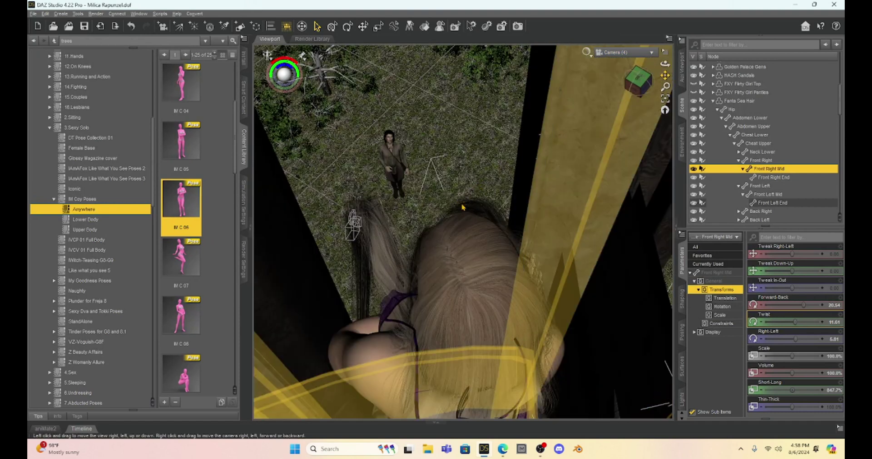
{"action": "scroll", "coordinate": [462, 209], "scroll_direction": "up", "scroll_amount": 3}
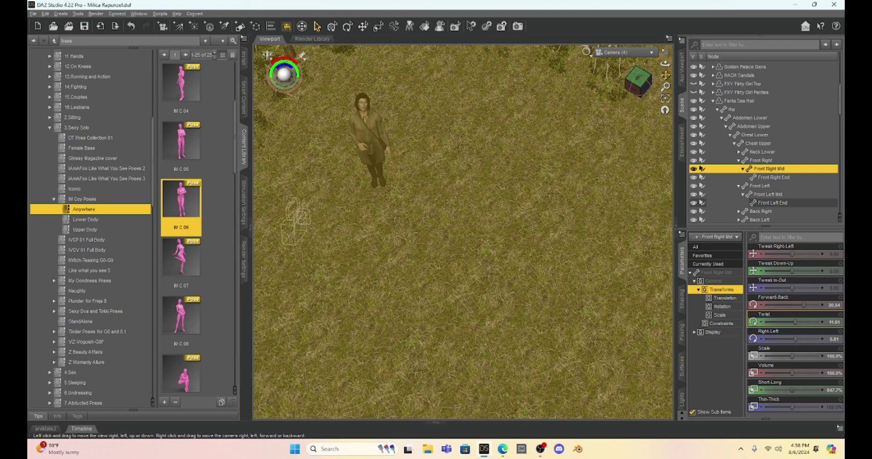
{"action": "left_click_drag", "start_coordinate": [665, 75], "coordinate": [665, 76]}
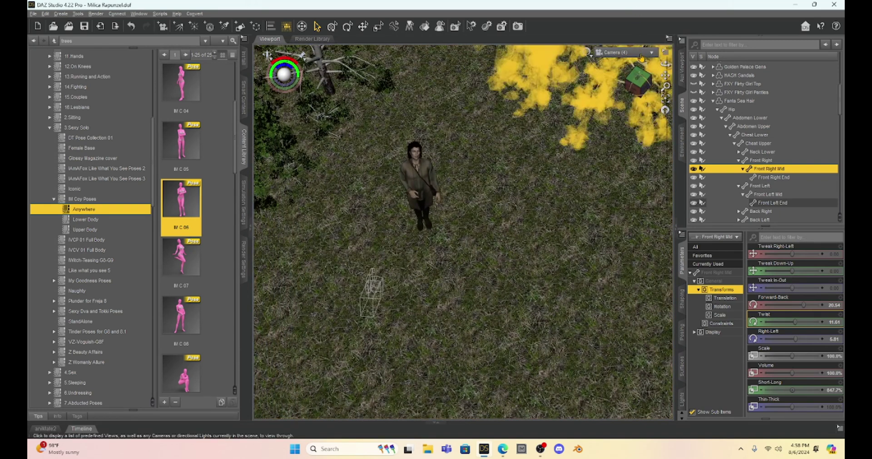
Step: Look through Camera (5) and select the whole Genesis 8 Male figure
{"action": "left_click", "coordinate": [640, 53]}
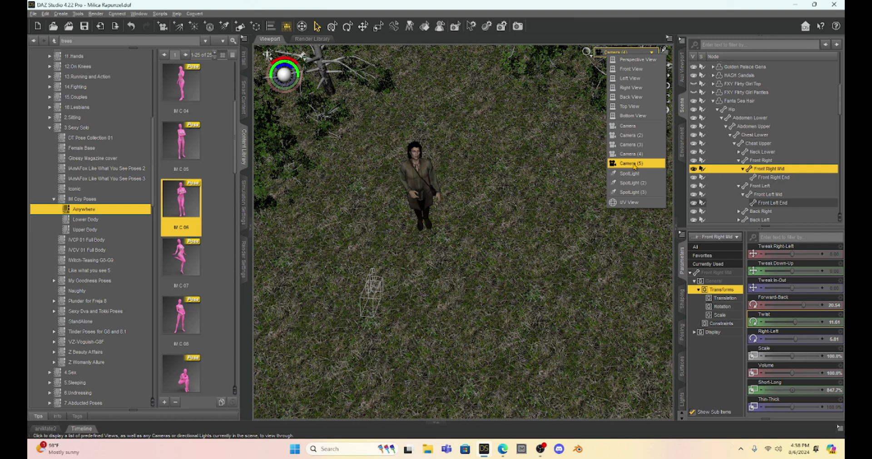
{"action": "left_click", "coordinate": [635, 164]}
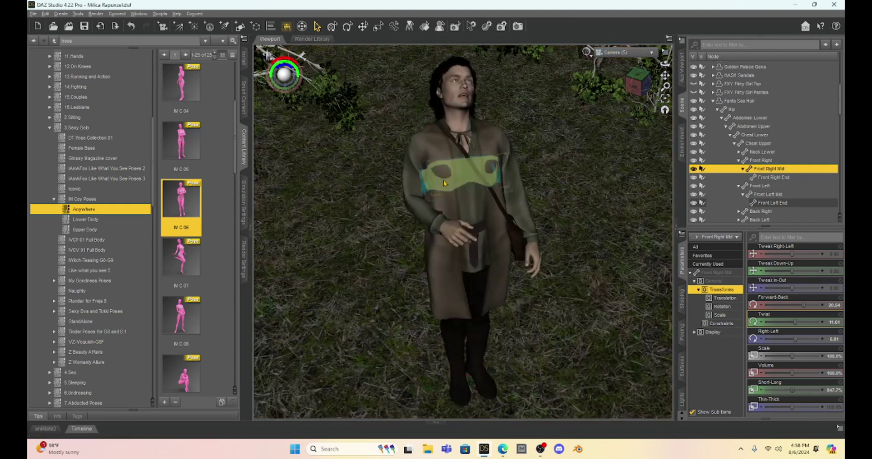
{"action": "left_click", "coordinate": [443, 180]}
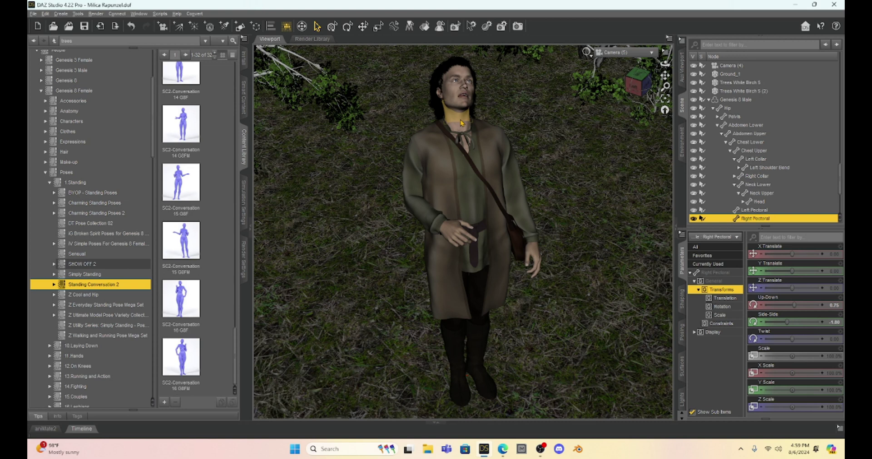
{"action": "left_click", "coordinate": [461, 123]}
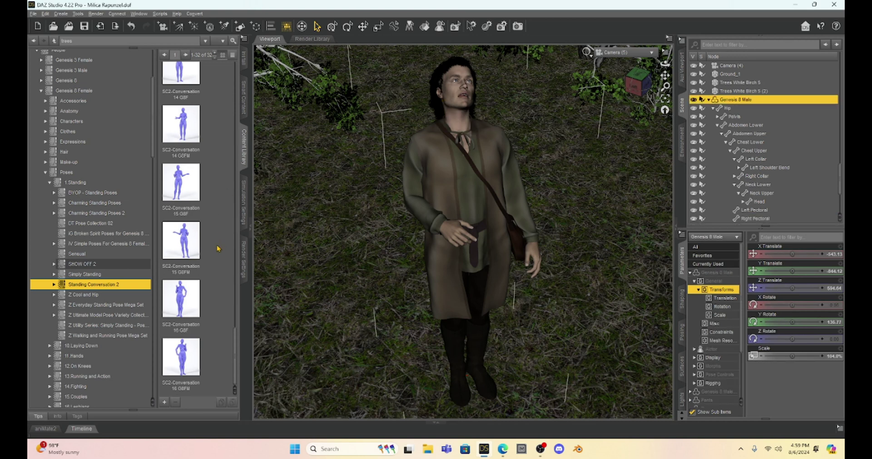
Step: Apply the SC2-Conversation 16 G8FM pose, bend his head to -30, set Y Rotate 129.73
{"action": "double_click", "coordinate": [182, 358]}
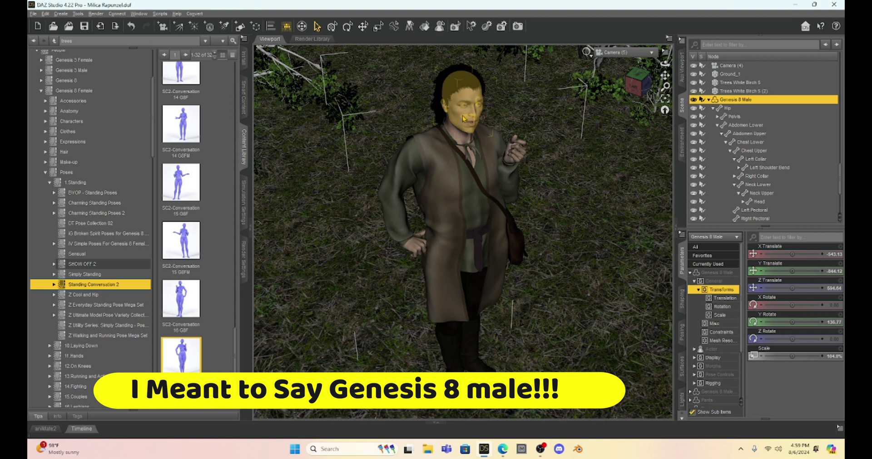
{"action": "left_click", "coordinate": [458, 99]}
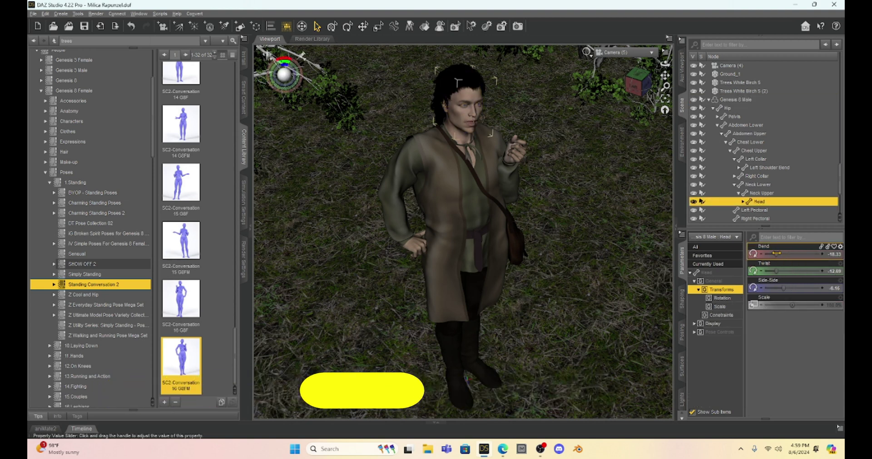
{"action": "left_click_drag", "start_coordinate": [780, 257], "coordinate": [747, 256]}
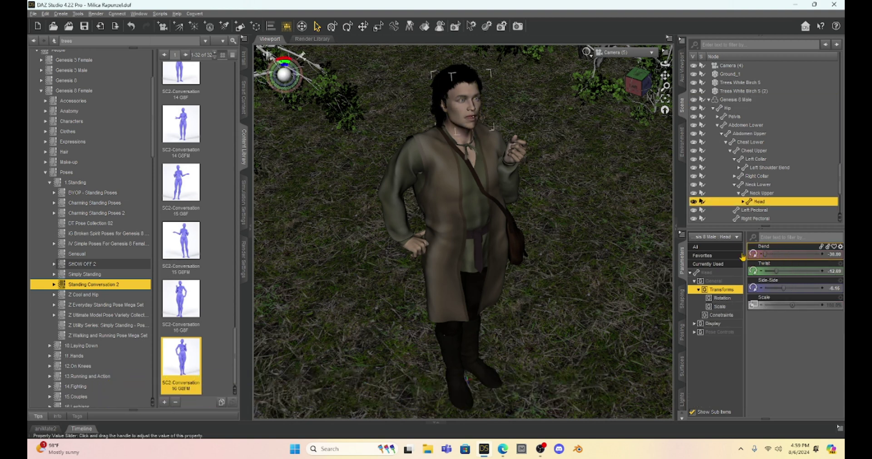
{"action": "left_click", "coordinate": [759, 184]}
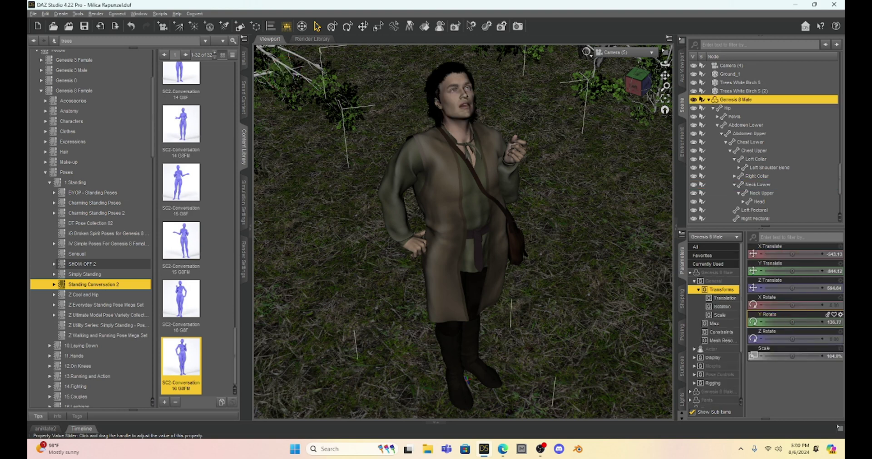
{"action": "left_click_drag", "start_coordinate": [792, 322], "coordinate": [783, 322]}
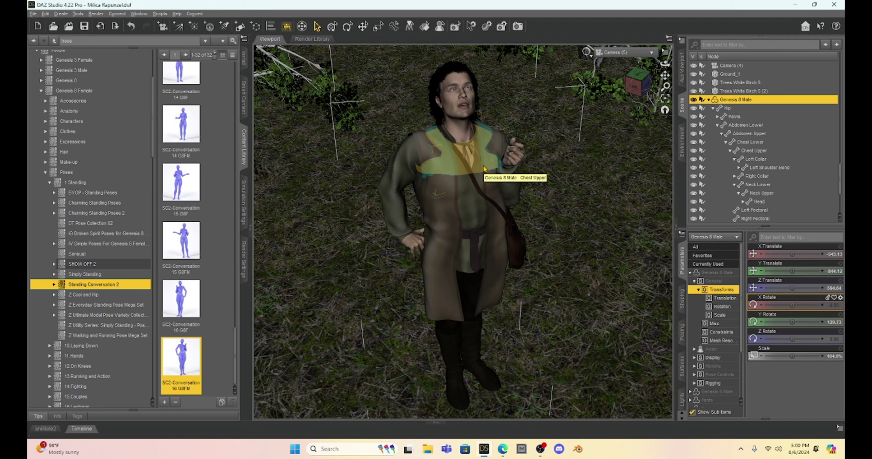
Step: Save the scene as a new file named 'Milica Rapunzel 2', based on the Milica Rapunzel name
{"action": "left_click", "coordinate": [34, 14]}
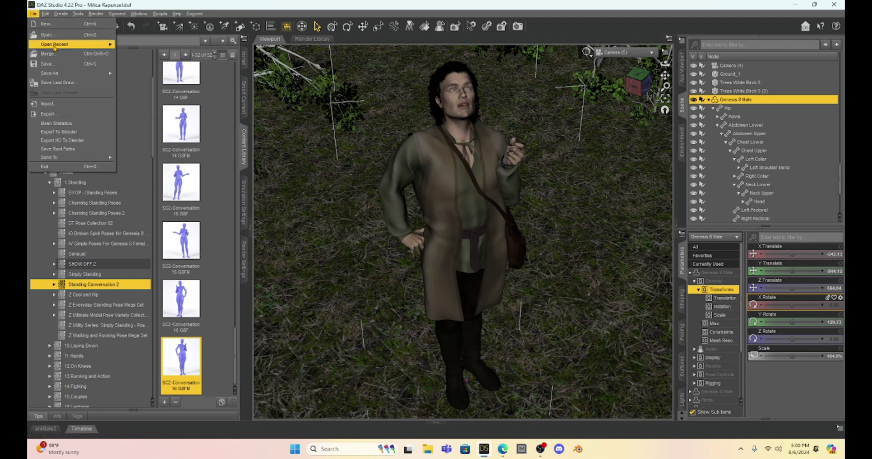
{"action": "mouse_move", "coordinate": [72, 73]}
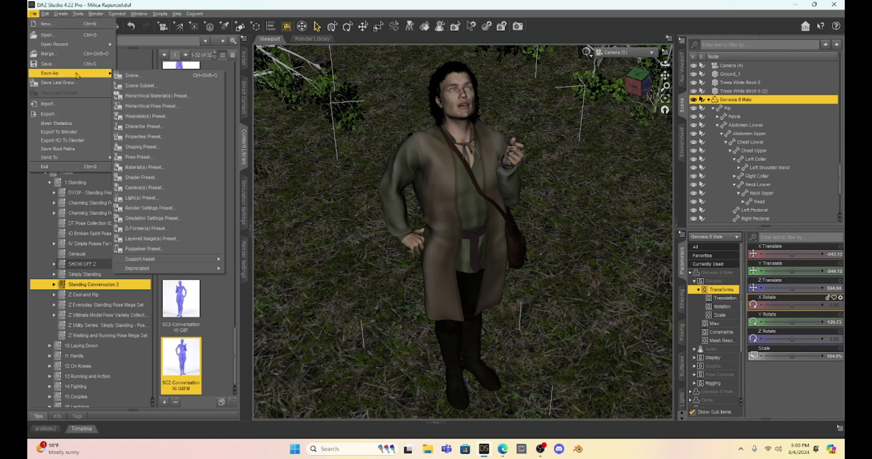
{"action": "left_click", "coordinate": [145, 79]}
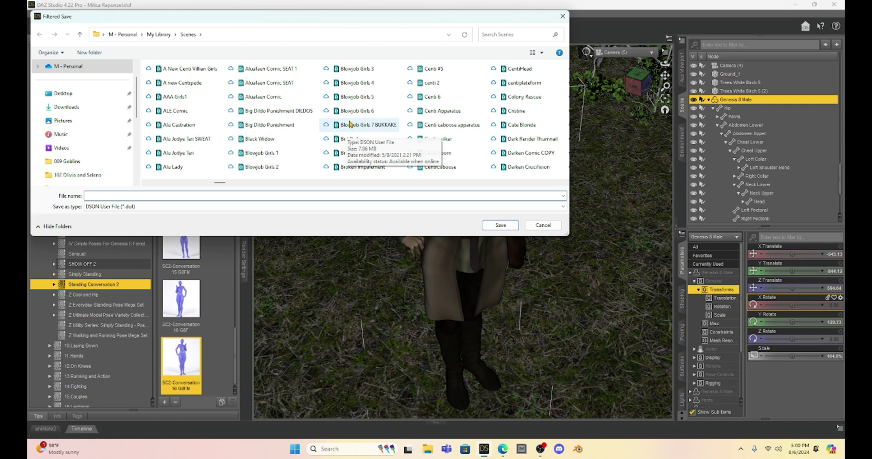
{"action": "scroll", "coordinate": [350, 123], "scroll_direction": "down", "scroll_amount": 10}
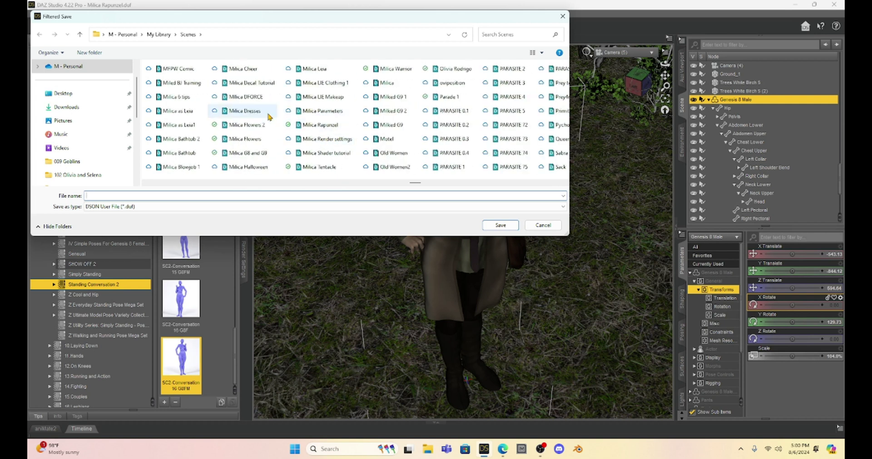
{"action": "left_click", "coordinate": [324, 127]}
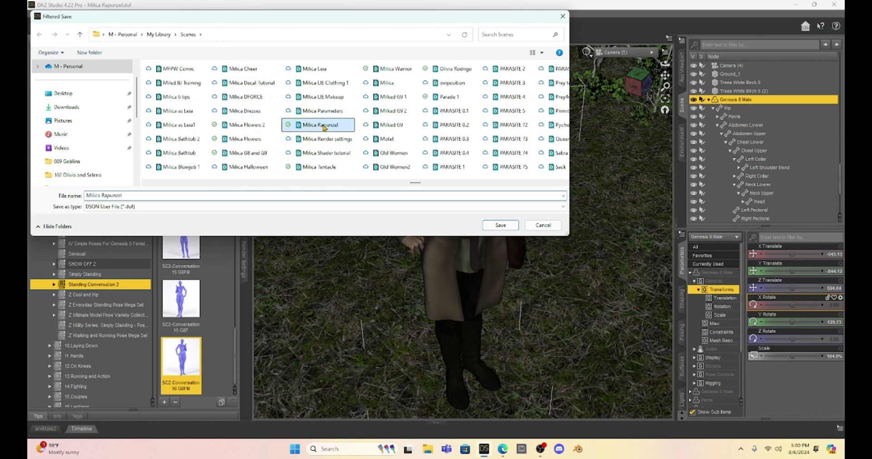
{"action": "left_click", "coordinate": [297, 194]}
{"action": "left_click", "coordinate": [297, 195]}
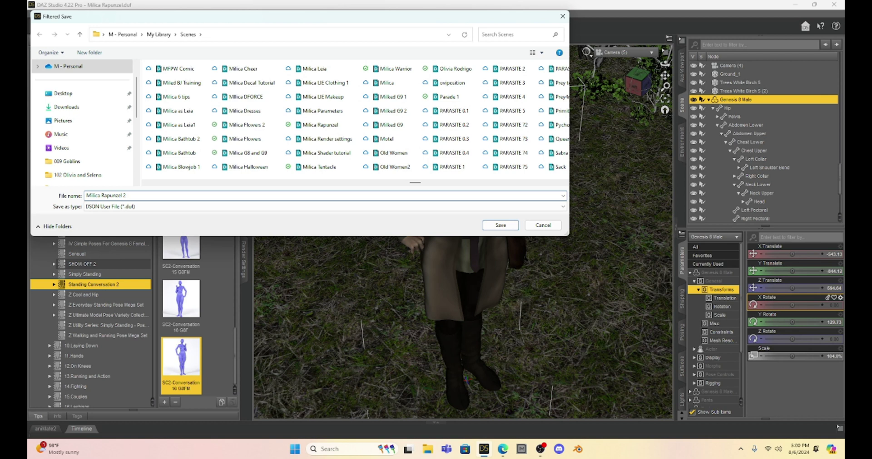
{"action": "left_click", "coordinate": [498, 227]}
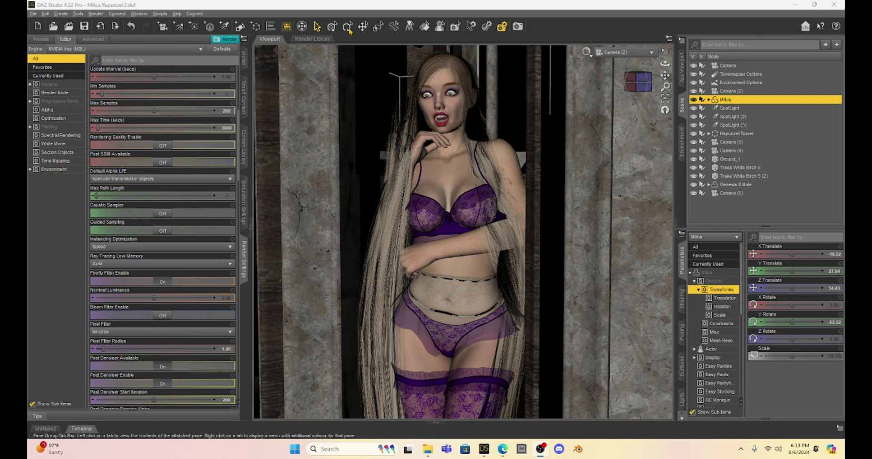
Step: Accept the scene save options, then check the viewport camera list without switching view
{"action": "left_click", "coordinate": [84, 30]}
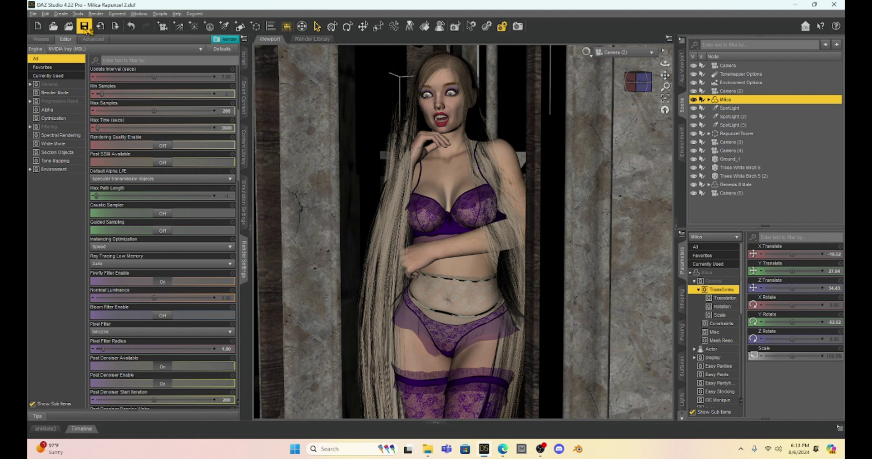
{"action": "left_click", "coordinate": [635, 54]}
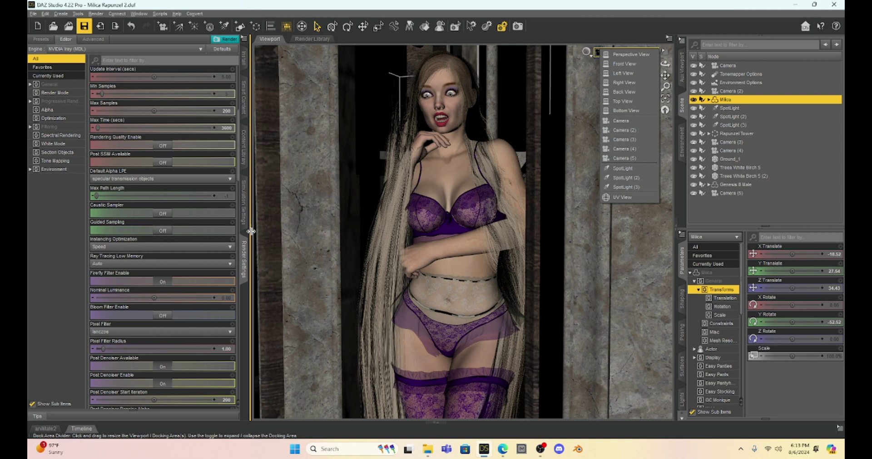
{"action": "key", "text": "Escape"}
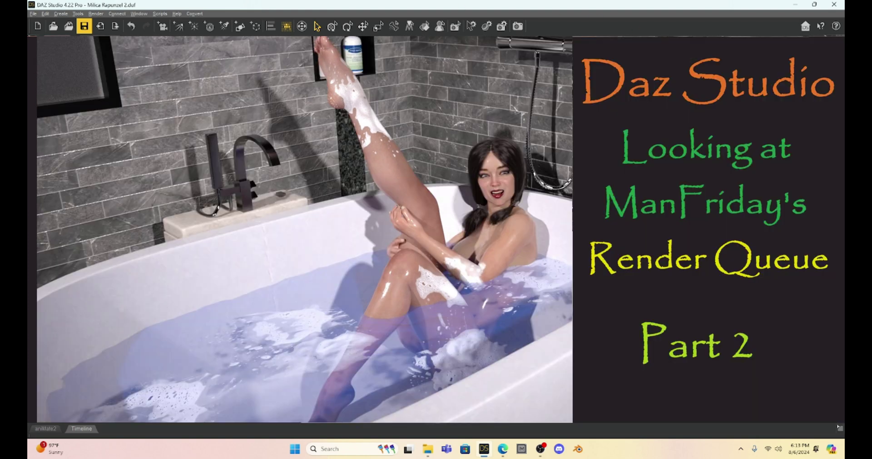
Step: Show the Render Queue pane and add the Milica Rapunzel and Milica Rapunzel 2 scene files
{"action": "left_click", "coordinate": [138, 14]}
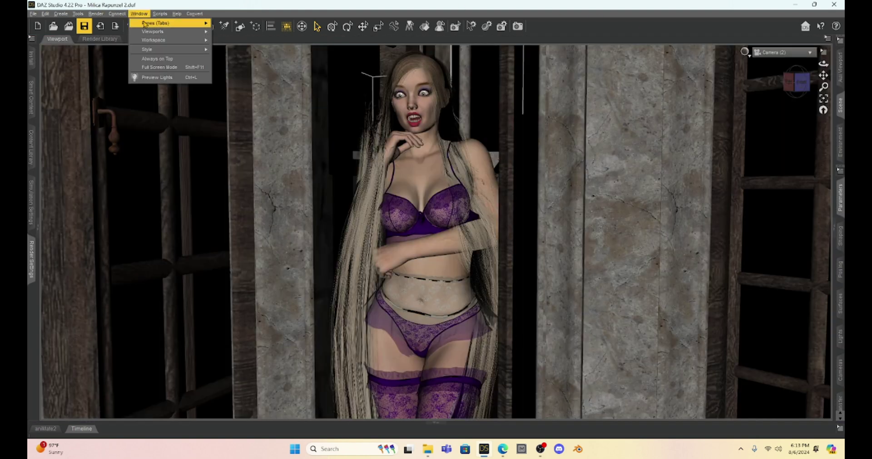
{"action": "mouse_move", "coordinate": [145, 24]}
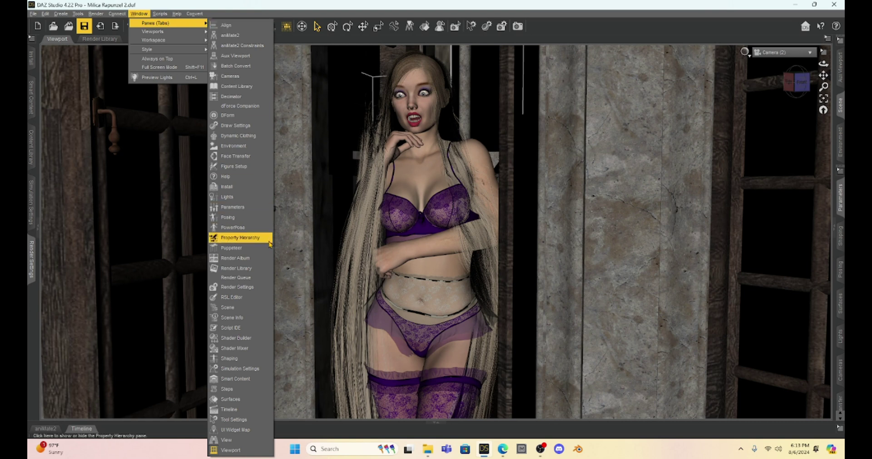
{"action": "left_click", "coordinate": [245, 277]}
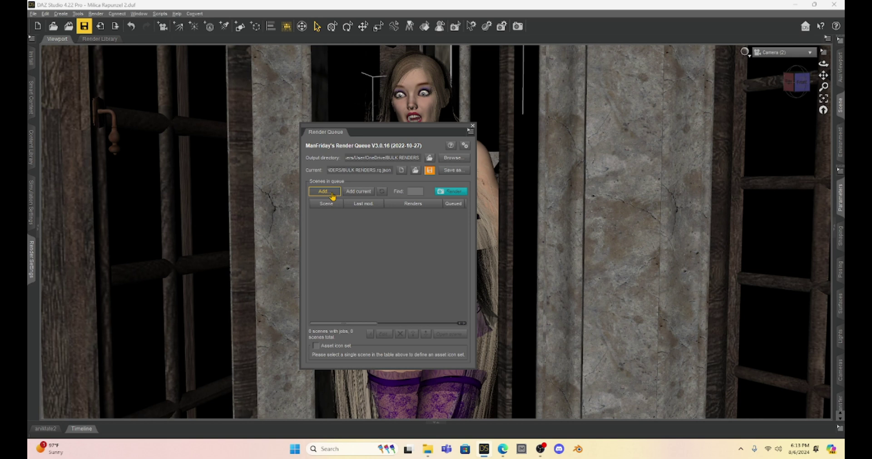
{"action": "left_click", "coordinate": [331, 195]}
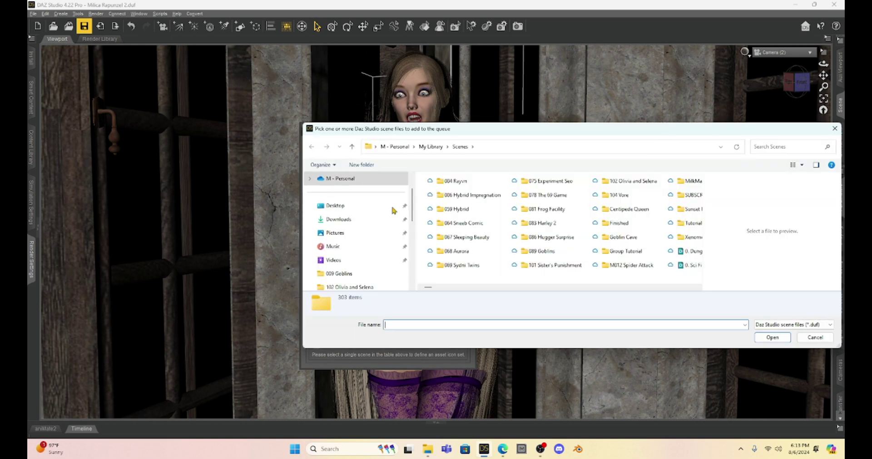
{"action": "scroll", "coordinate": [550, 238], "scroll_direction": "down", "scroll_amount": 10}
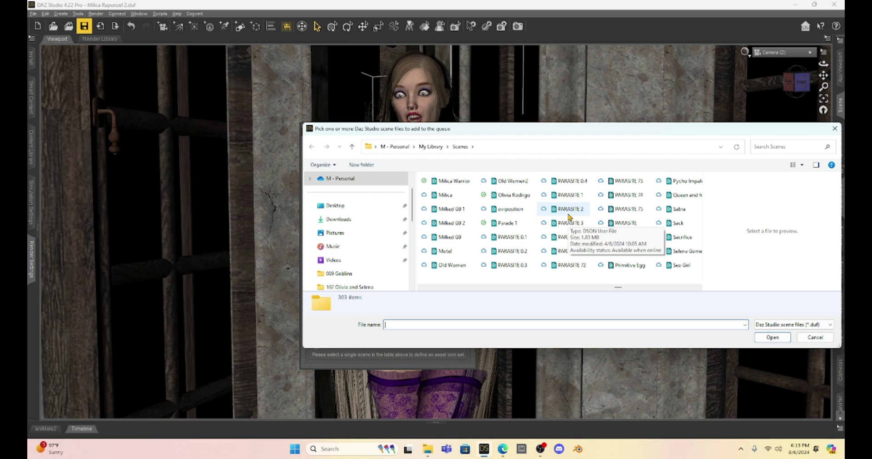
{"action": "scroll", "coordinate": [568, 217], "scroll_direction": "up", "scroll_amount": 1}
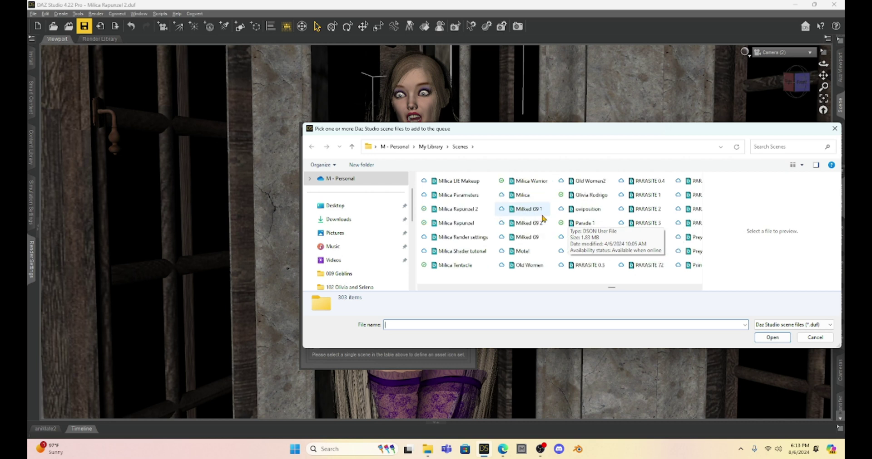
{"action": "left_click", "coordinate": [461, 227]}
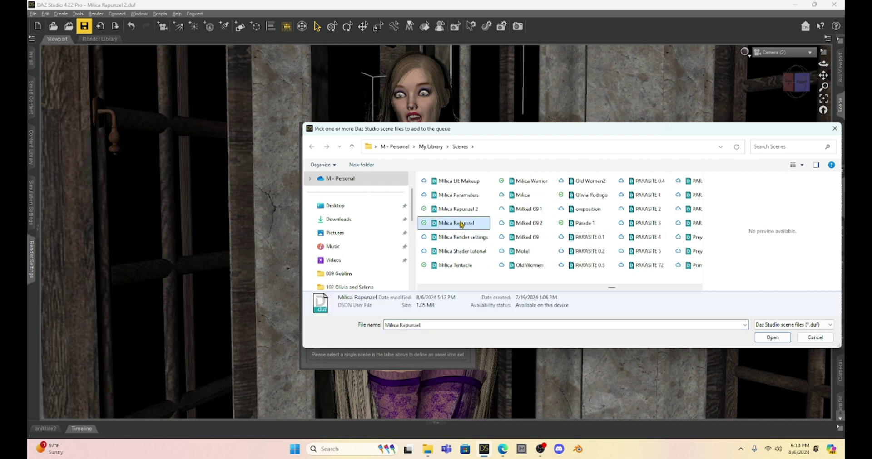
{"action": "left_click", "coordinate": [458, 209], "text": "ctrl"}
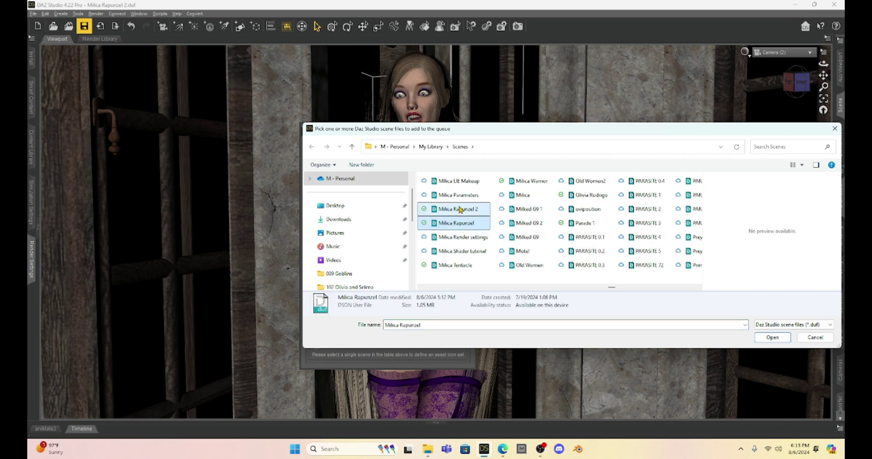
{"action": "left_click", "coordinate": [775, 338]}
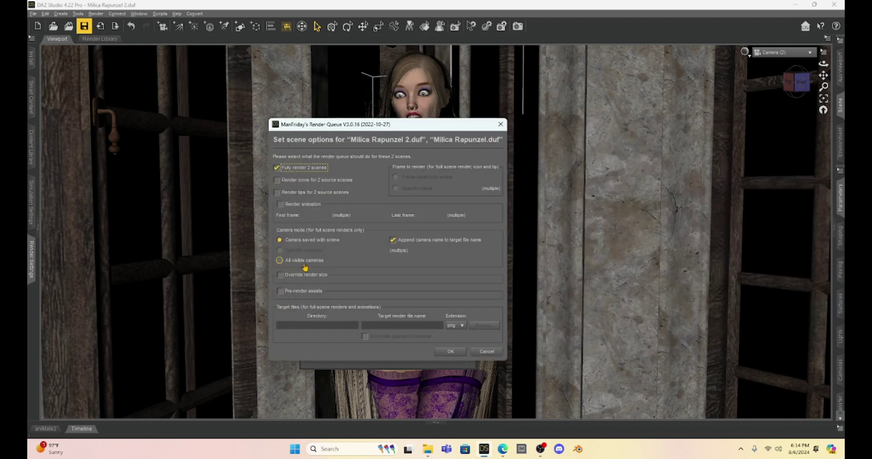
Step: Set both queued scenes to render from all visible cameras and start rendering
{"action": "left_click", "coordinate": [279, 261]}
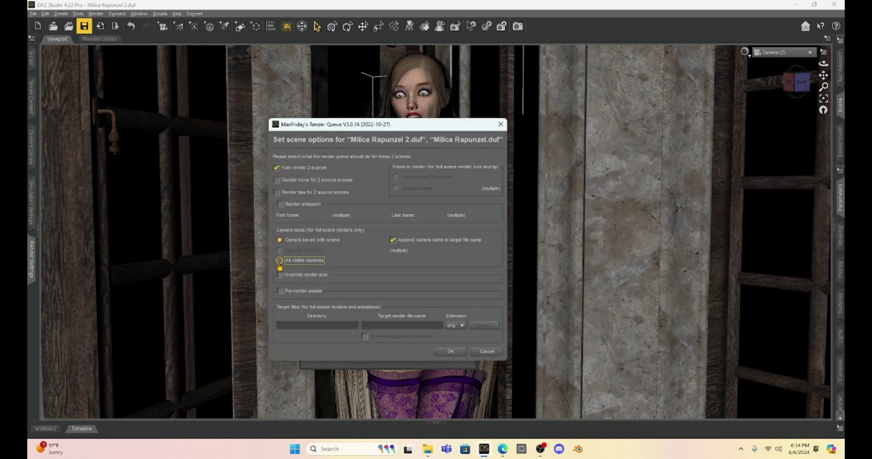
{"action": "left_click", "coordinate": [450, 353]}
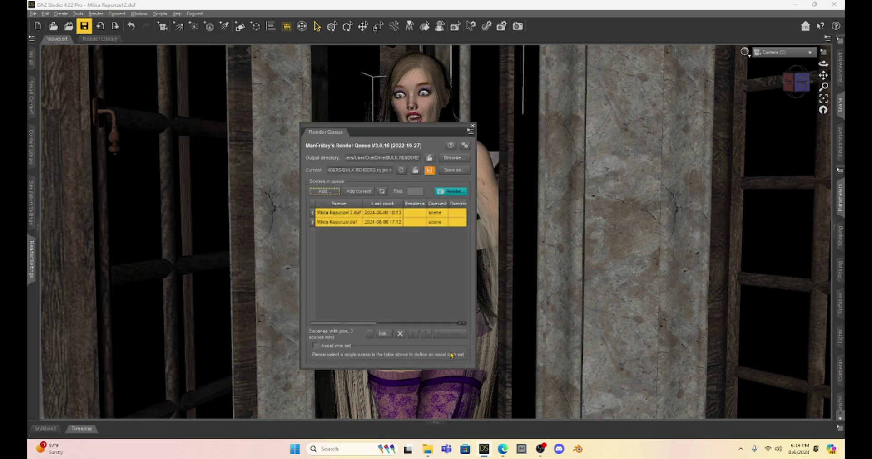
{"action": "left_click", "coordinate": [448, 194]}
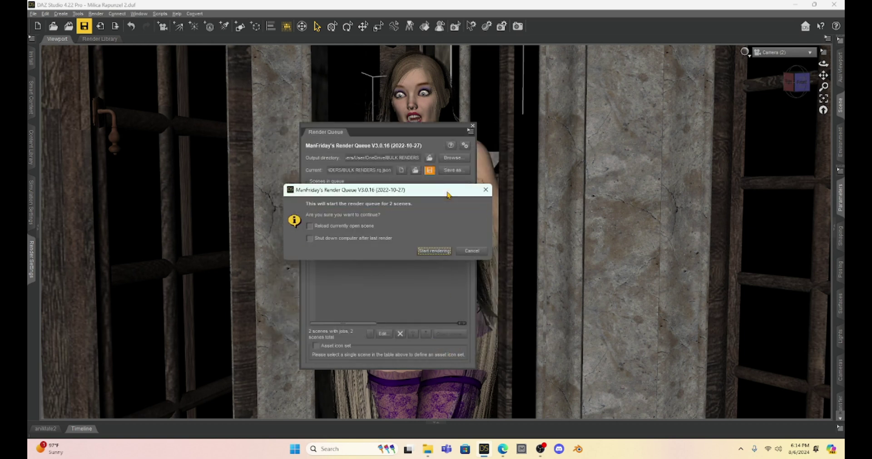
{"action": "left_click", "coordinate": [434, 251]}
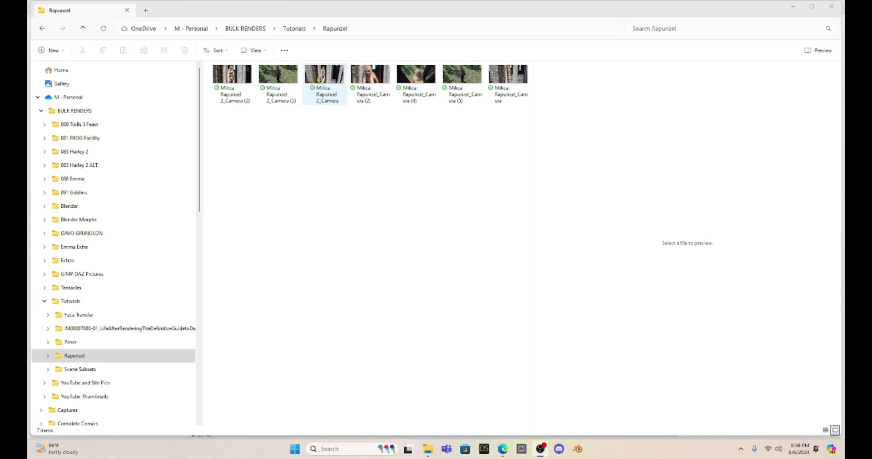
Step: Bring up the context menu for the Camera (2) render thumbnail
{"action": "right_click", "coordinate": [363, 75]}
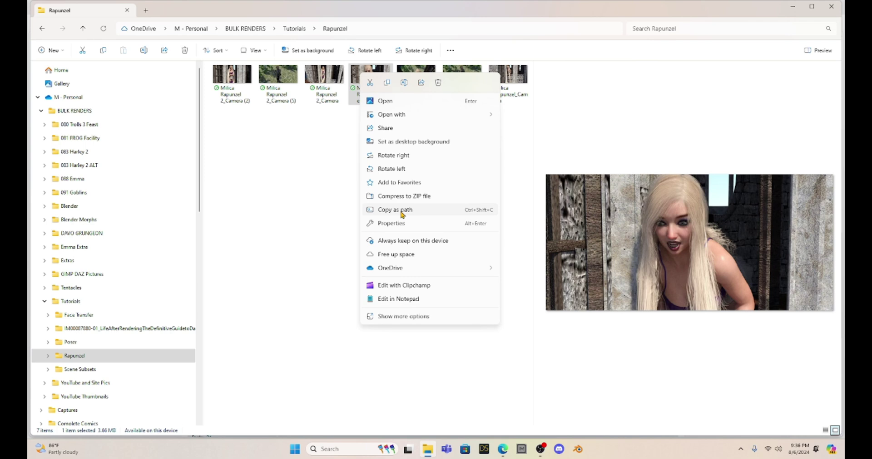
Step: Open the Camera (2) render in Paint and zoom out to 80%
{"action": "mouse_move", "coordinate": [408, 116]}
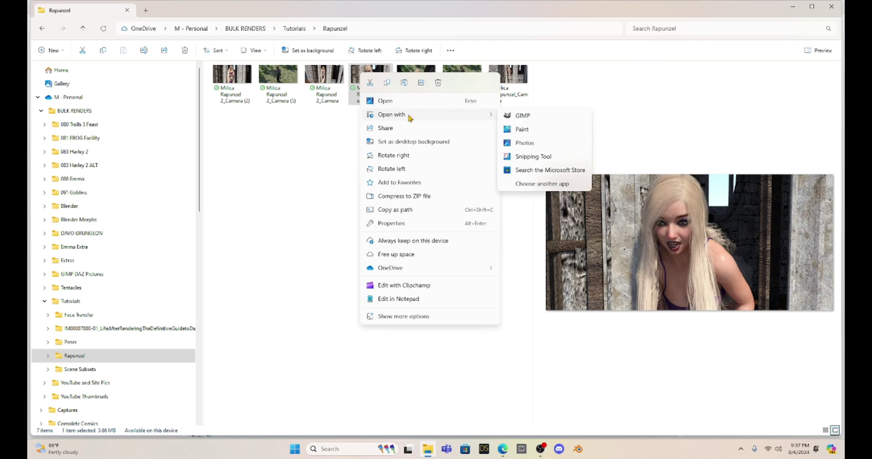
{"action": "left_click", "coordinate": [512, 129]}
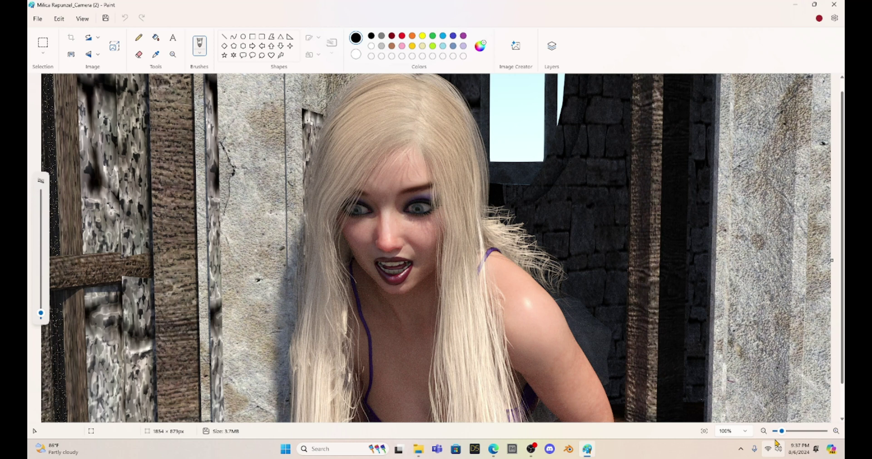
{"action": "left_click", "coordinate": [764, 431]}
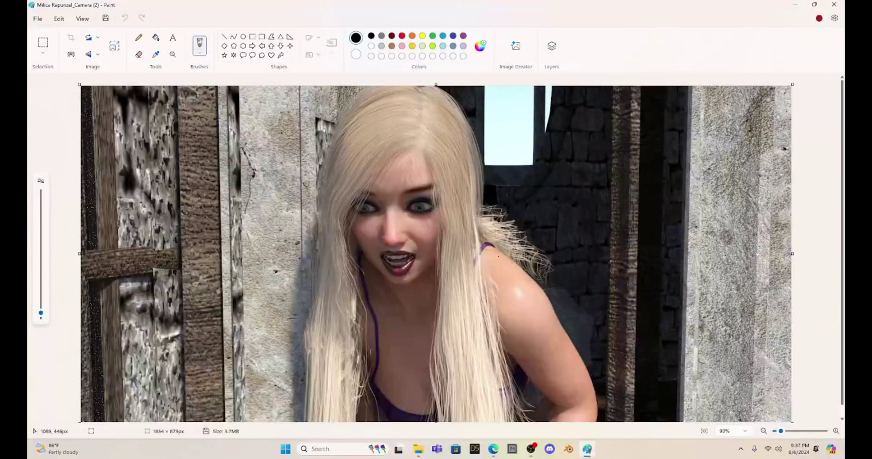
{"action": "left_click", "coordinate": [763, 431]}
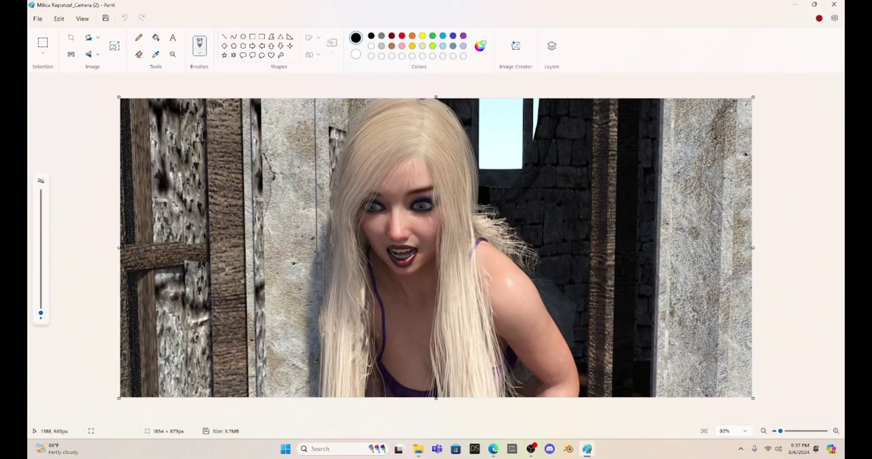
Step: Move the middle slice with the woman's face to the image's left edge
{"action": "left_click", "coordinate": [43, 43]}
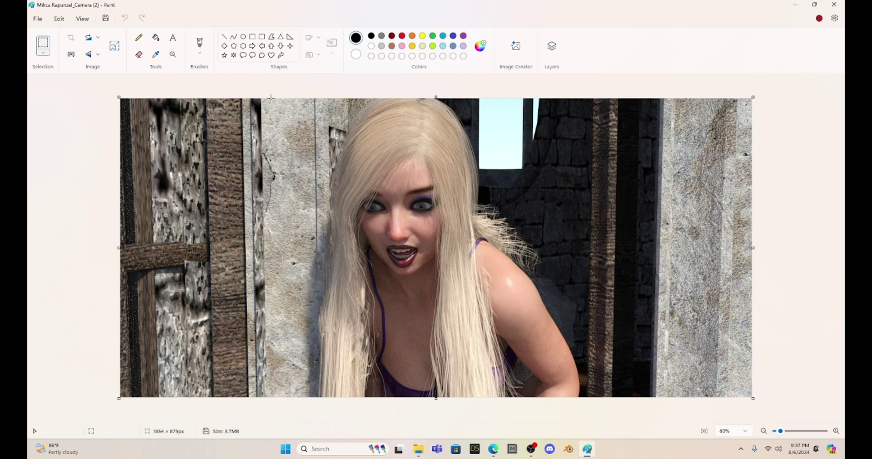
{"action": "left_click_drag", "start_coordinate": [271, 98], "coordinate": [590, 456]}
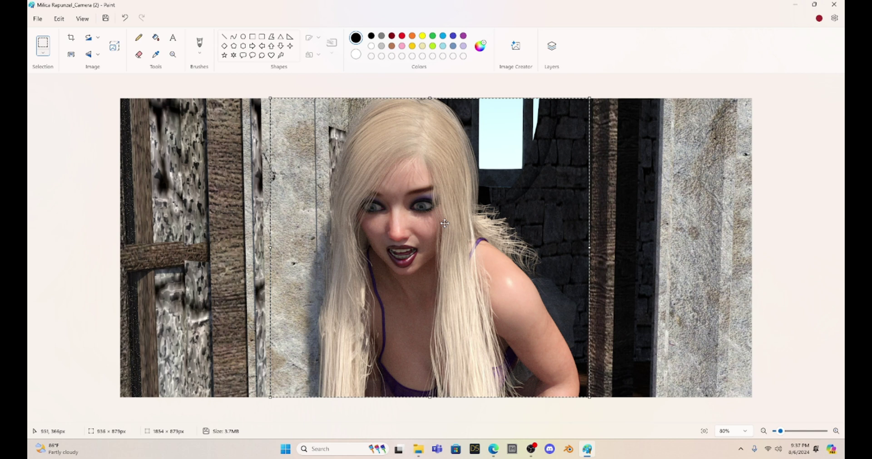
{"action": "left_click_drag", "start_coordinate": [445, 223], "coordinate": [295, 223]}
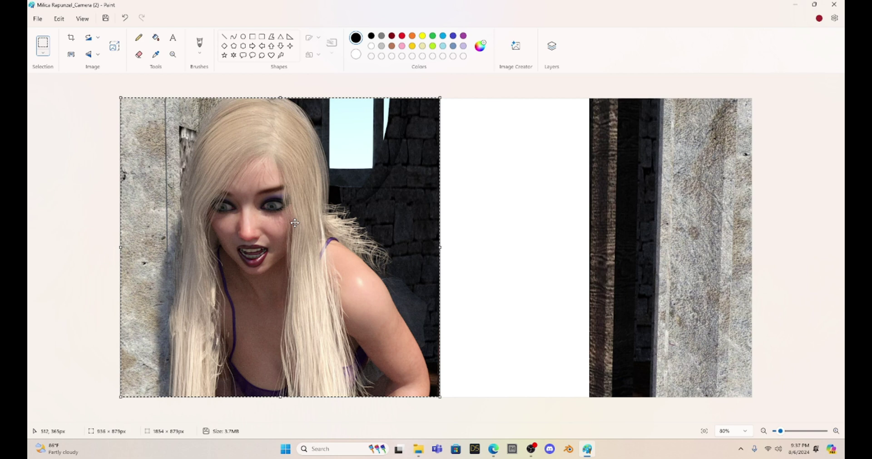
{"action": "left_click", "coordinate": [517, 227]}
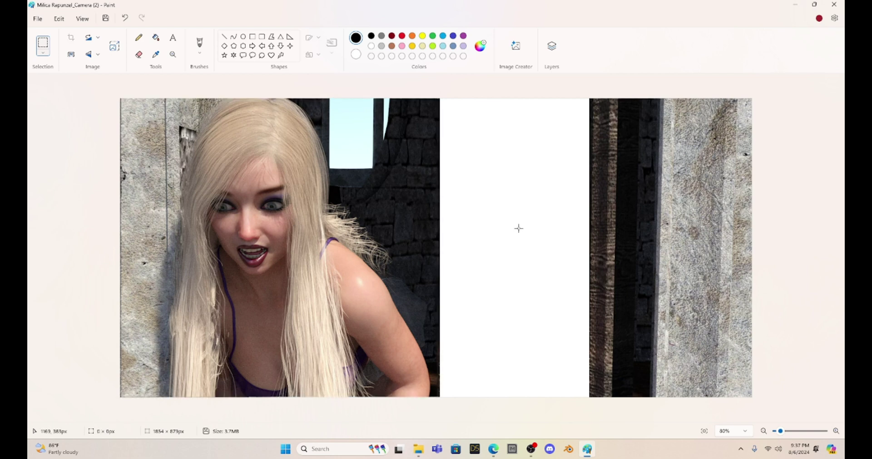
{"action": "left_click", "coordinate": [418, 449]}
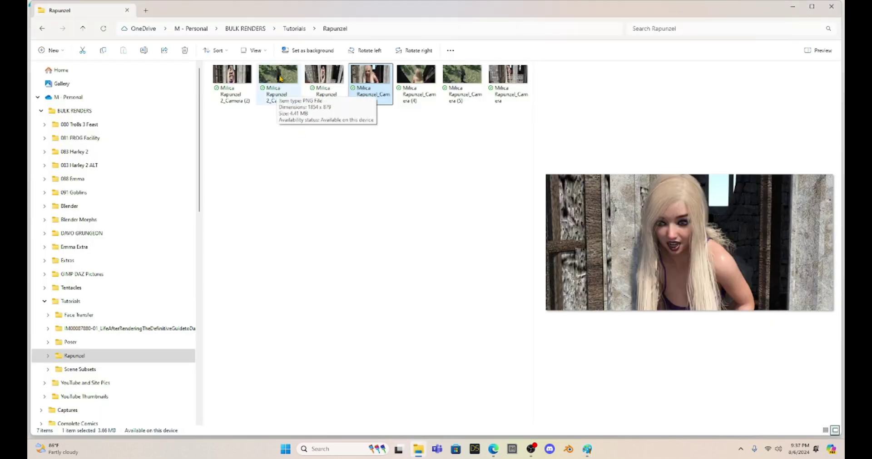
Step: Open the Camera (4) overhead render in Paint at 80% and select its right-hand portion
{"action": "right_click", "coordinate": [422, 78]}
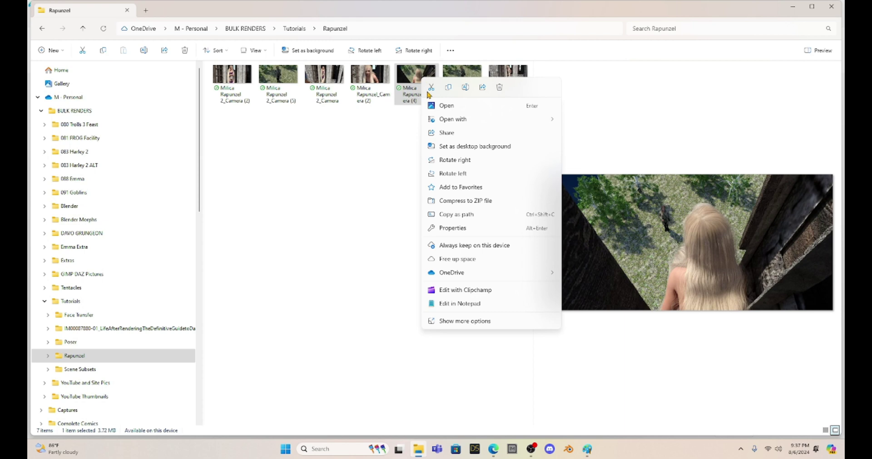
{"action": "mouse_move", "coordinate": [493, 123]}
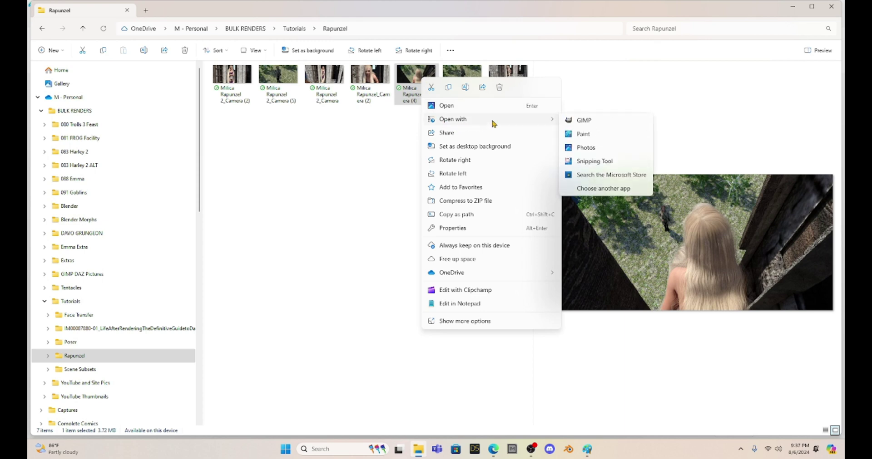
{"action": "left_click", "coordinate": [579, 133]}
{"action": "left_click", "coordinate": [763, 432]}
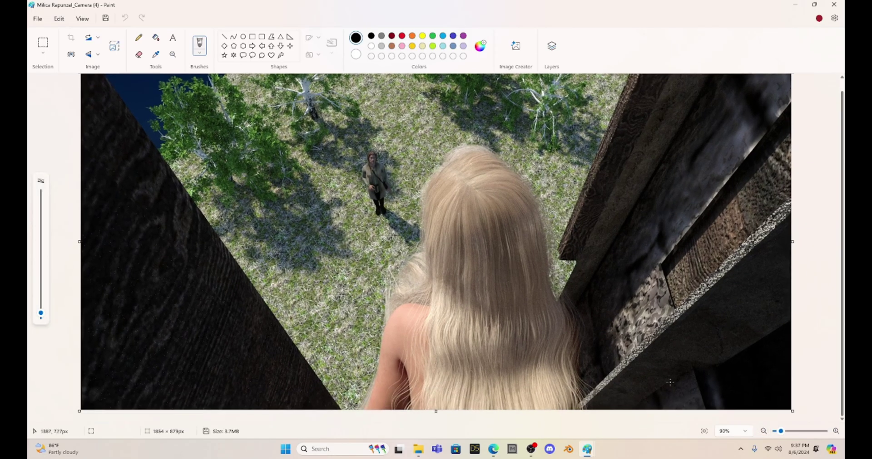
{"action": "left_click", "coordinate": [763, 431]}
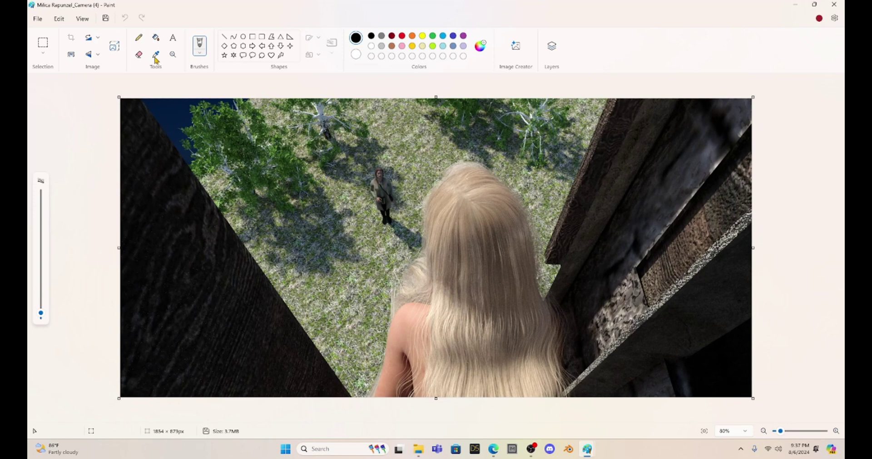
{"action": "left_click", "coordinate": [41, 45]}
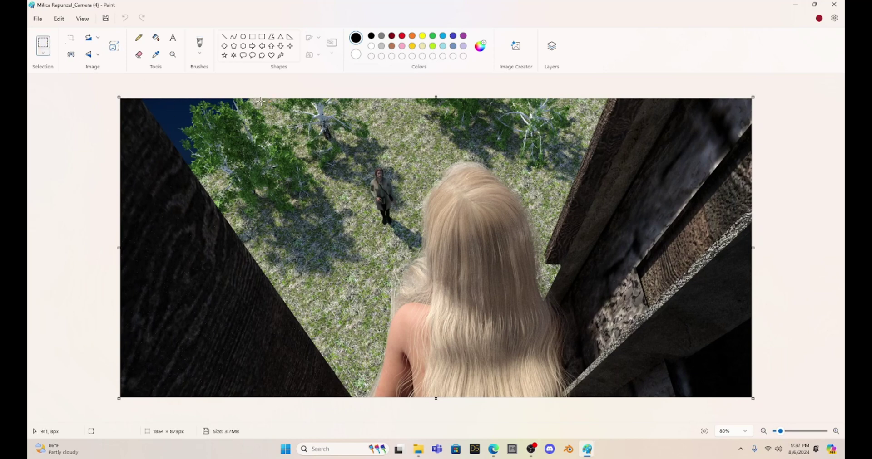
{"action": "left_click_drag", "start_coordinate": [261, 97], "coordinate": [744, 427]}
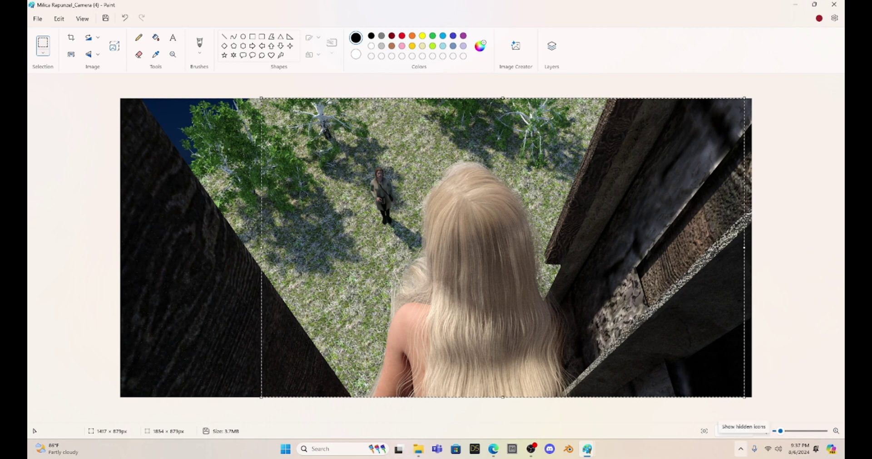
Step: Paste the overhead view onto the right half of Camera (2) and fill the gap black
{"action": "mouse_move", "coordinate": [587, 449]}
{"action": "left_click", "coordinate": [537, 409]}
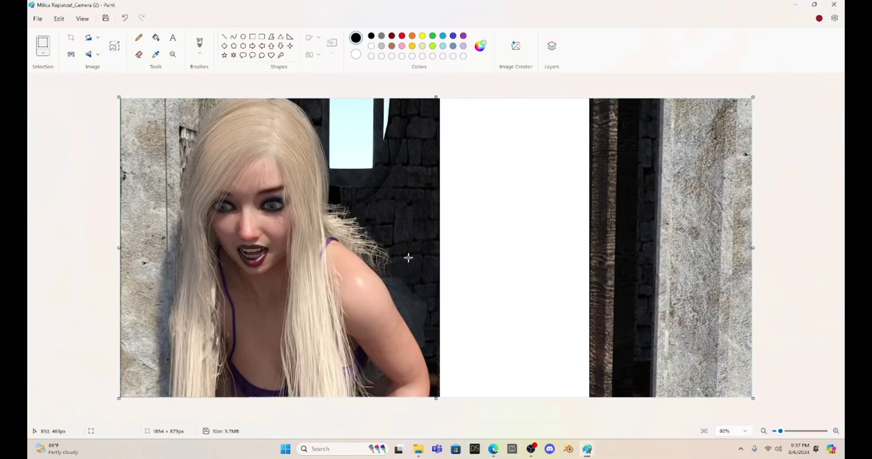
{"action": "key", "text": "ctrl+v"}
{"action": "left_click_drag", "start_coordinate": [287, 199], "coordinate": [611, 199]}
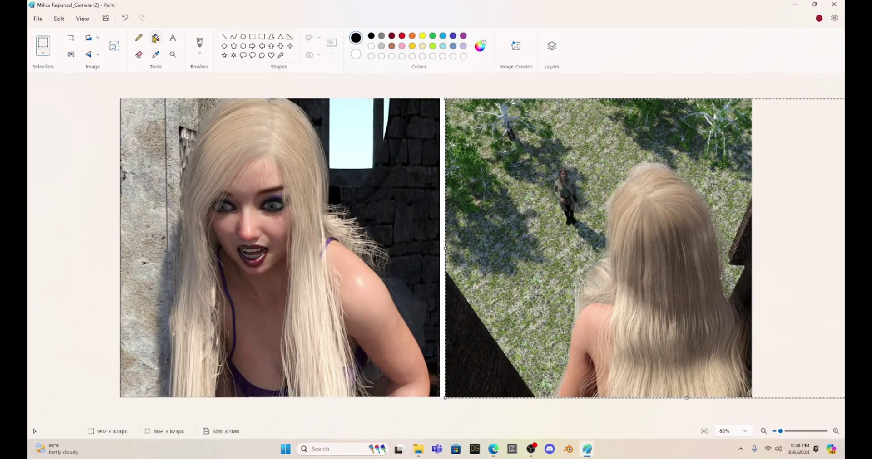
{"action": "left_click", "coordinate": [155, 38]}
{"action": "left_click", "coordinate": [443, 173]}
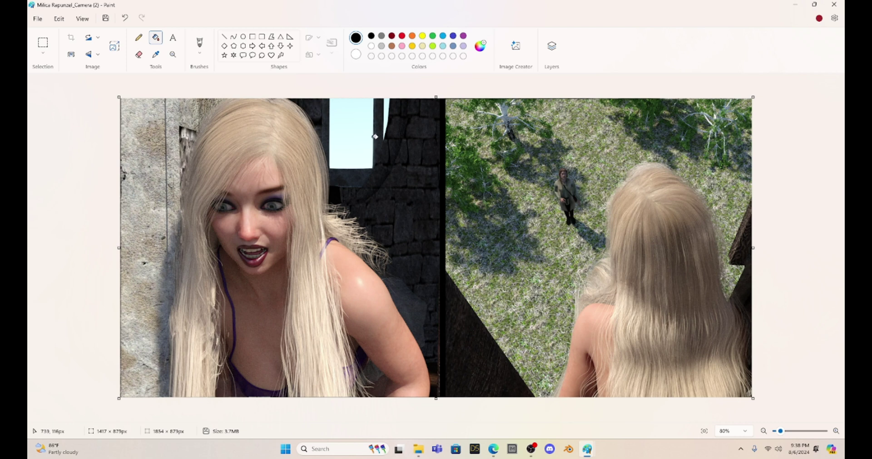
Step: Extend the canvas to 948px tall and fill the new bottom strip black
{"action": "left_click_drag", "start_coordinate": [436, 401], "coordinate": [440, 421]}
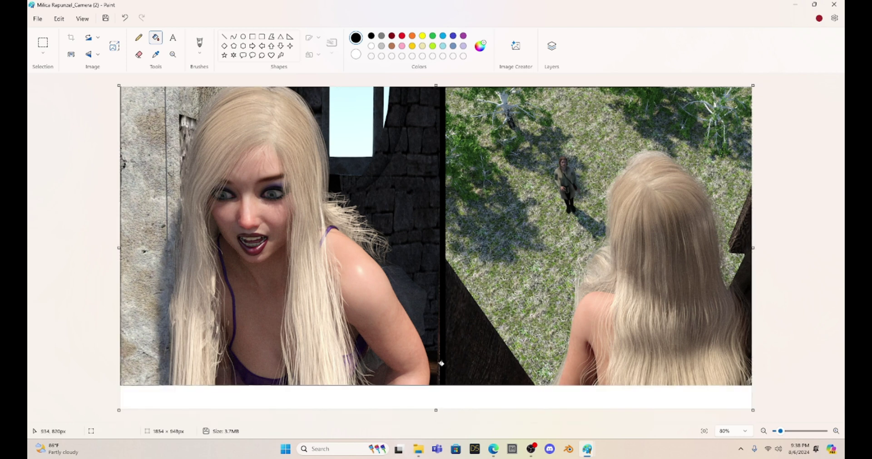
{"action": "left_click", "coordinate": [156, 39]}
{"action": "left_click", "coordinate": [388, 397]}
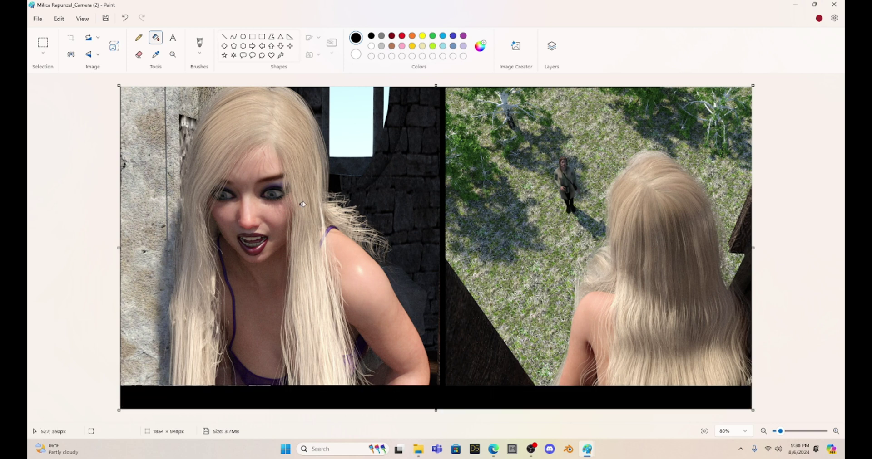